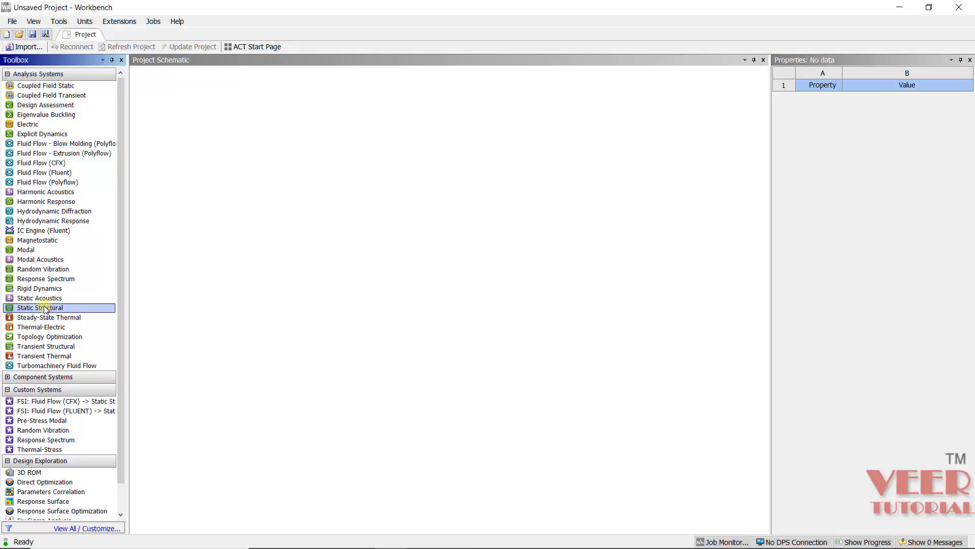
Step: Add a Static Structural system and attach an Eigenvalue Buckling system to its Geometry cell
drag(43, 309, 164, 114)
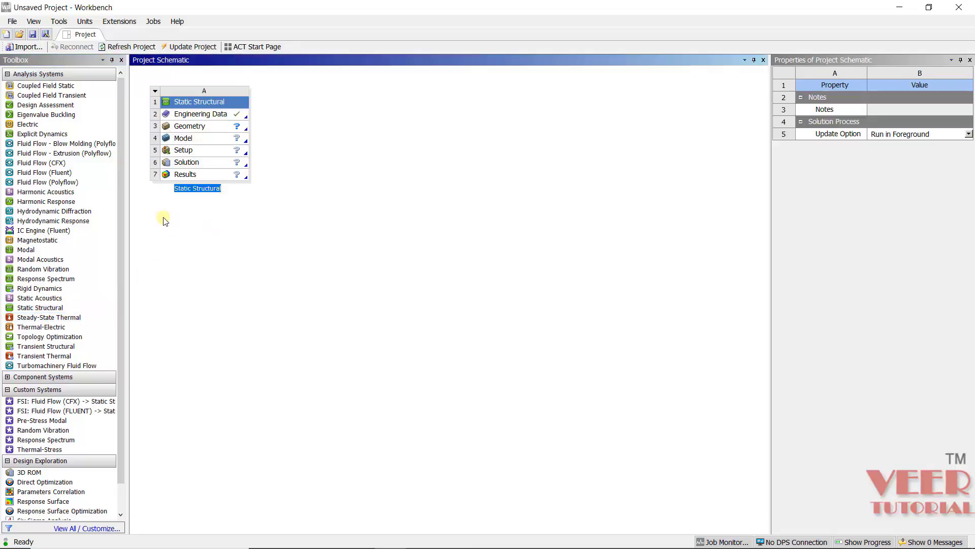
click(46, 116)
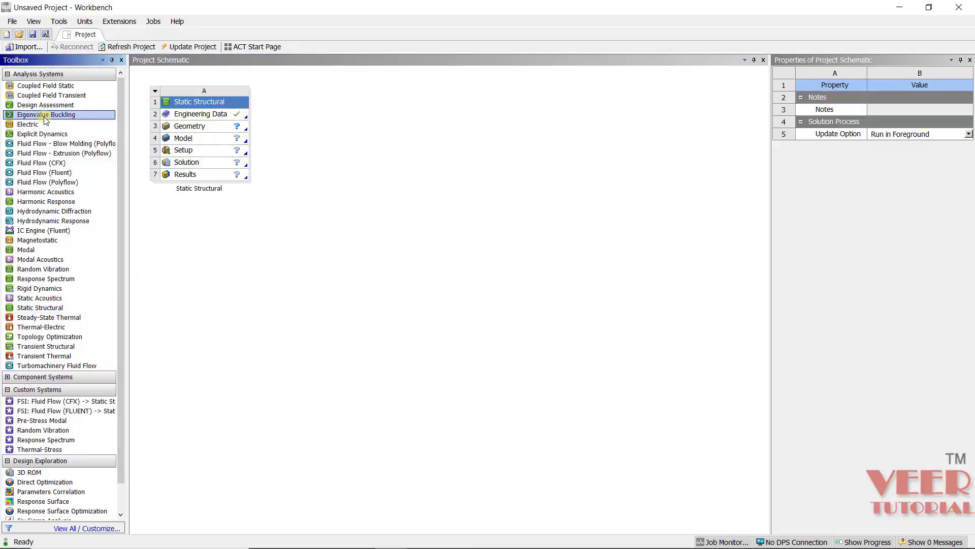
drag(44, 116, 196, 126)
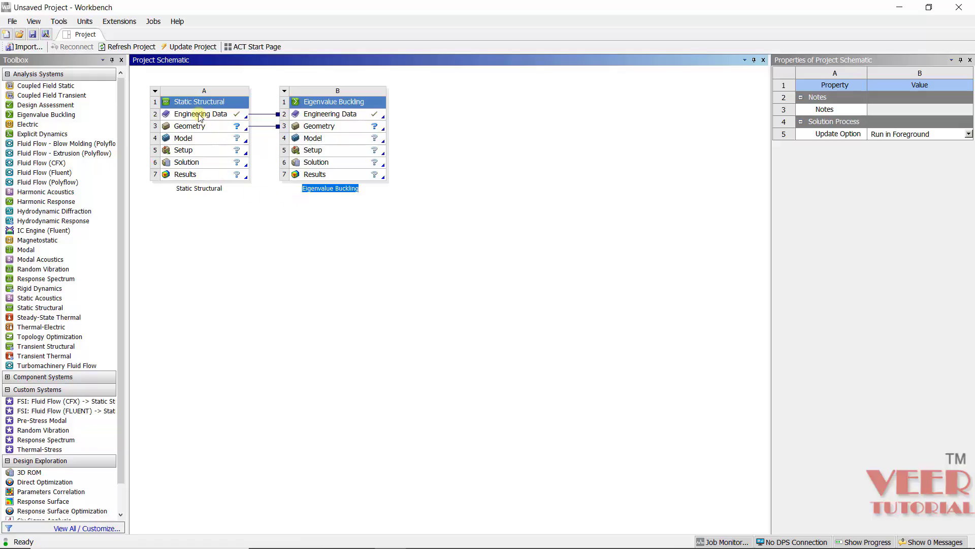
click(199, 114)
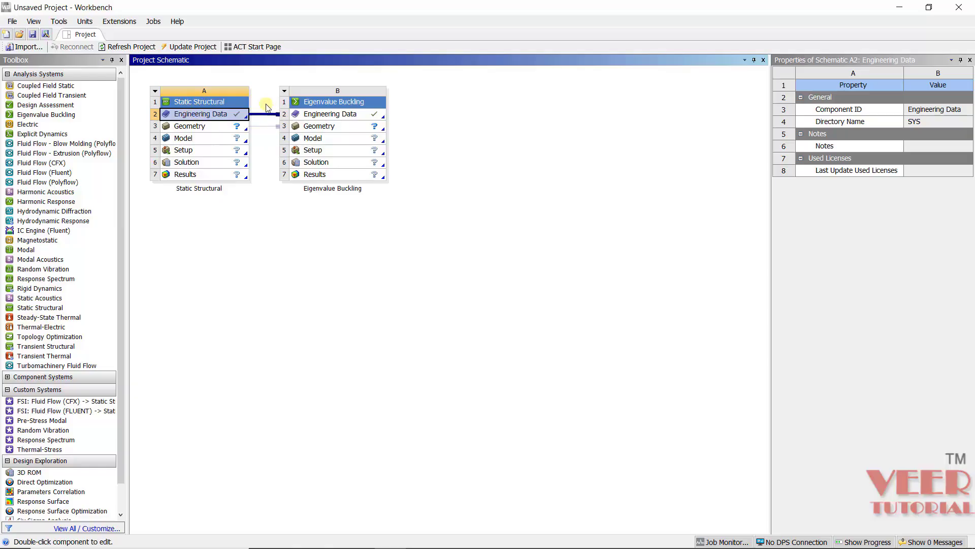
Step: Import Connecting_rod.STEP into Geometry cell A3 of the Static Structural system
click(207, 130)
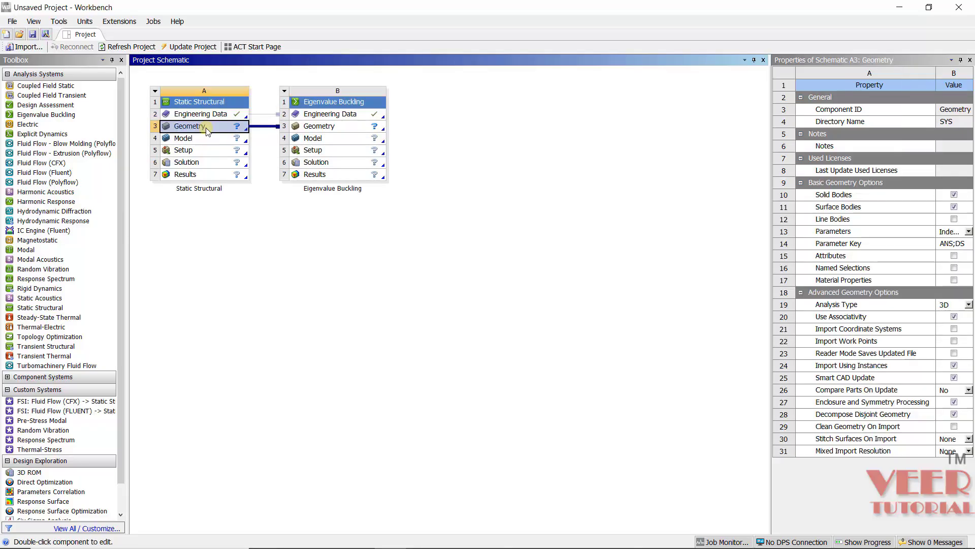
right_click(207, 131)
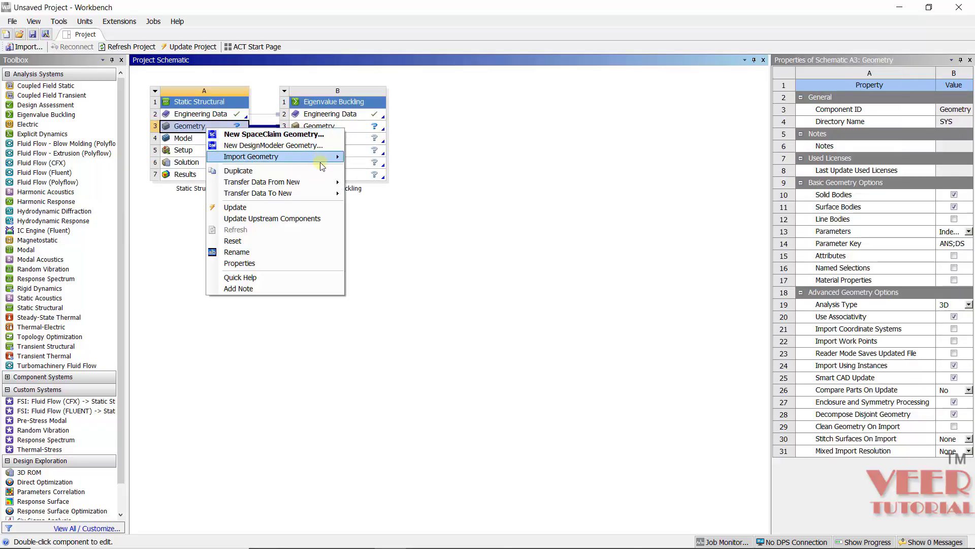
mouse_move(327, 157)
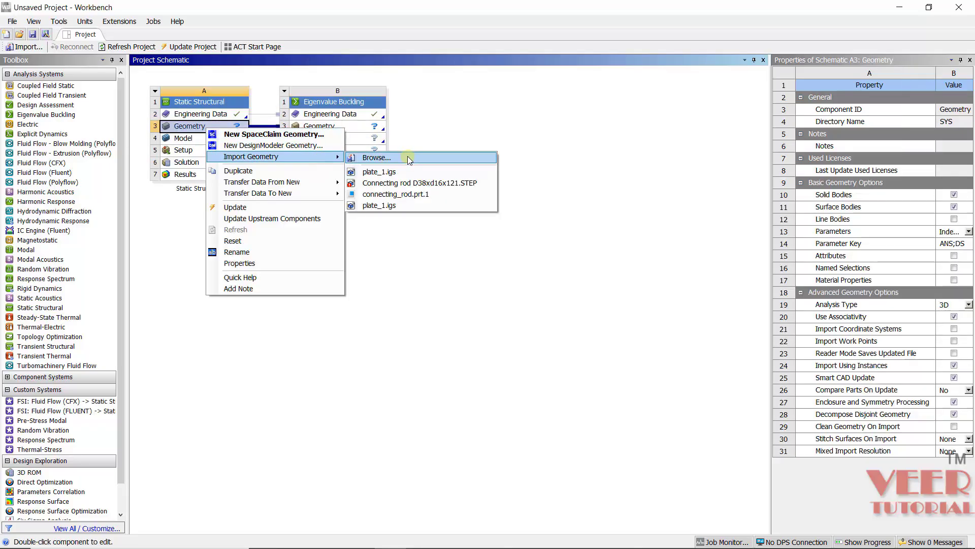
click(406, 157)
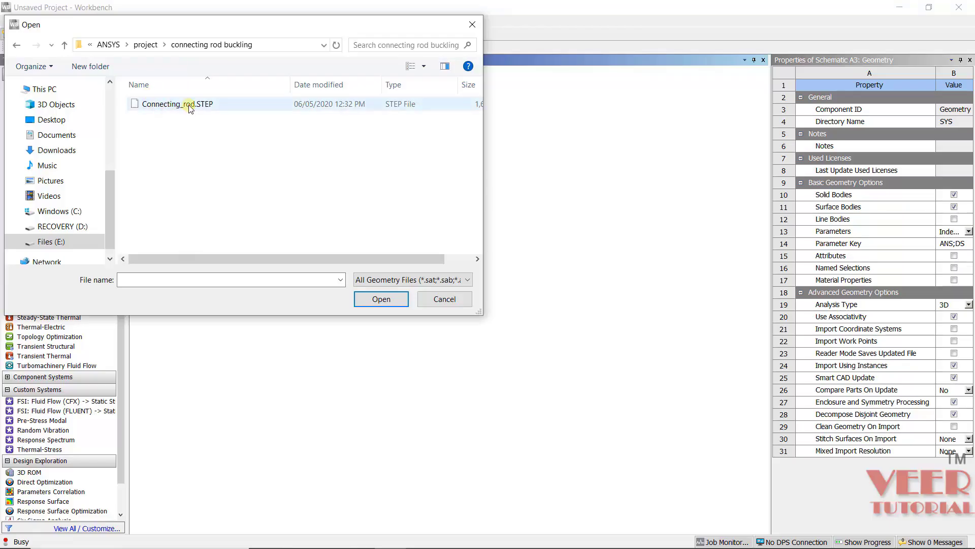
double_click(218, 108)
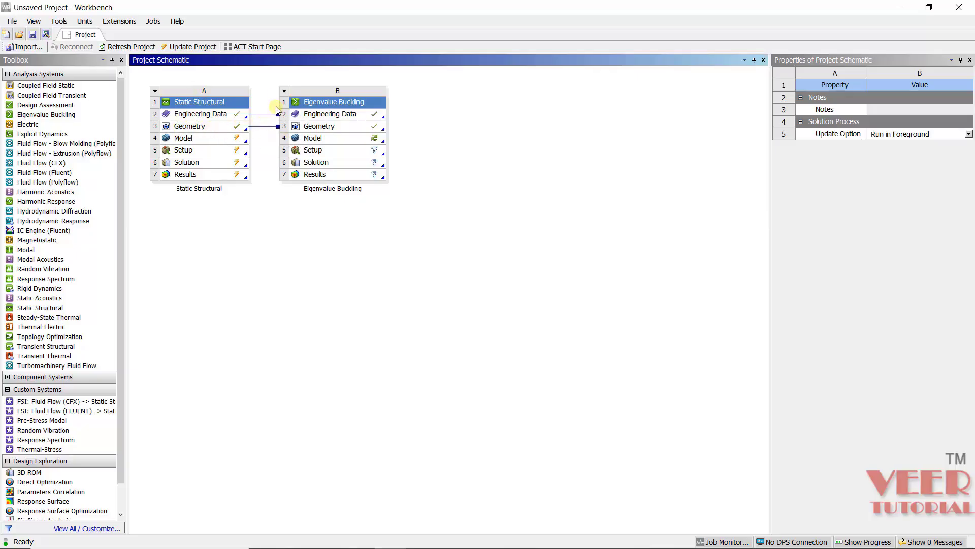
Step: Delete buckling system B and re-add Eigenvalue Buckling onto system A's Solution cell
click(284, 94)
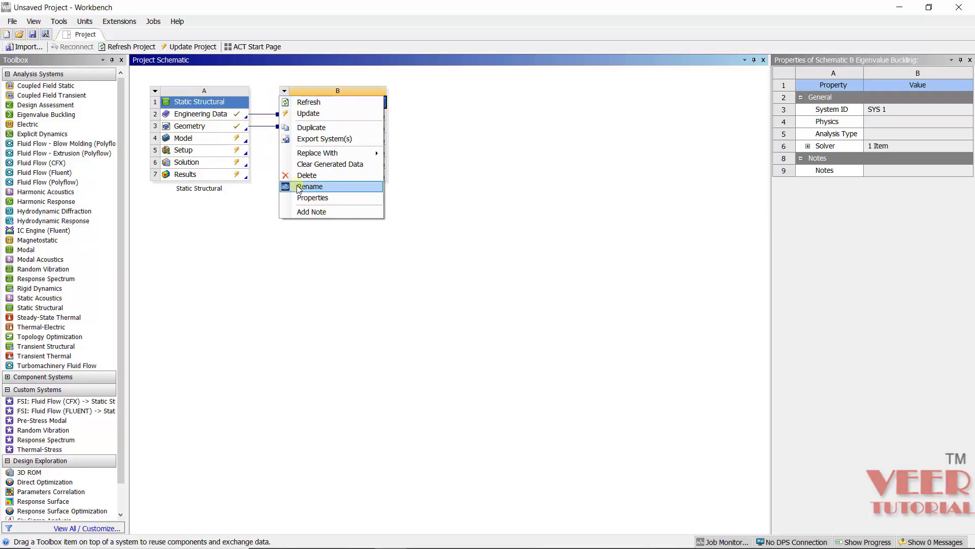
click(312, 172)
click(516, 297)
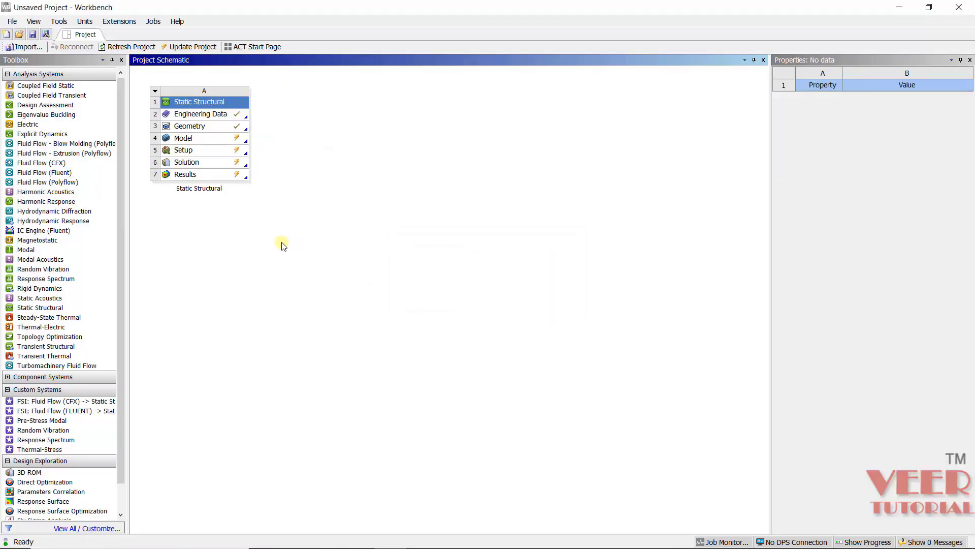
drag(72, 115, 197, 142)
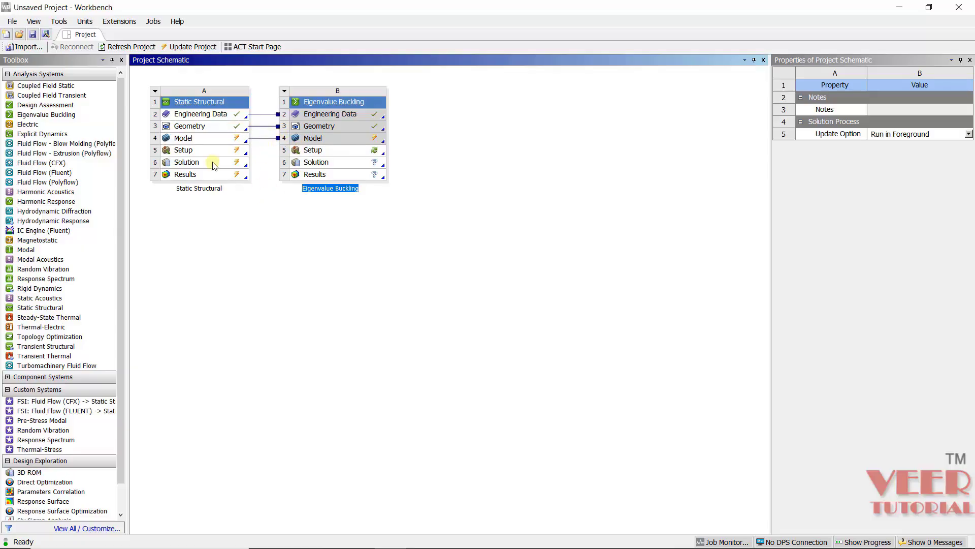
Step: Open Model A4 for editing in ANSYS Mechanical
click(195, 139)
right_click(194, 140)
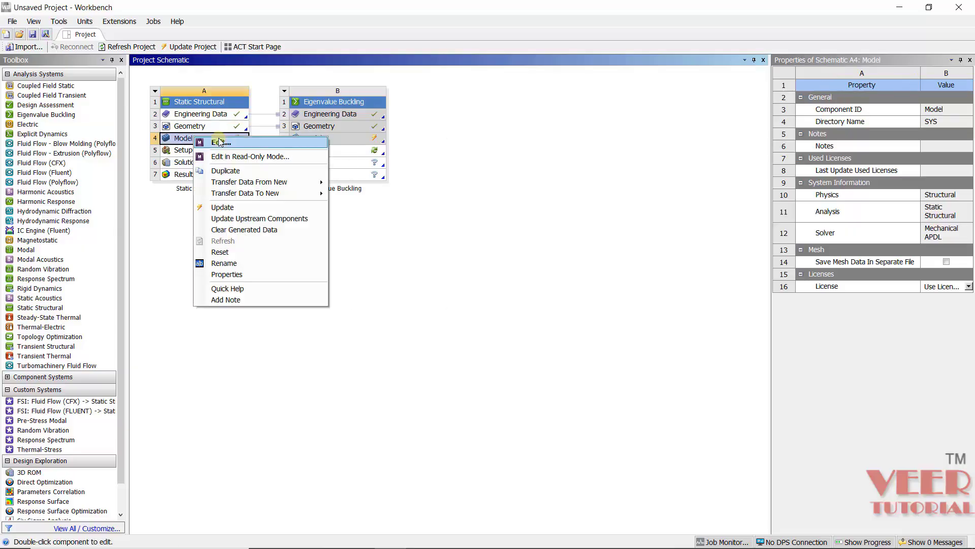
click(219, 142)
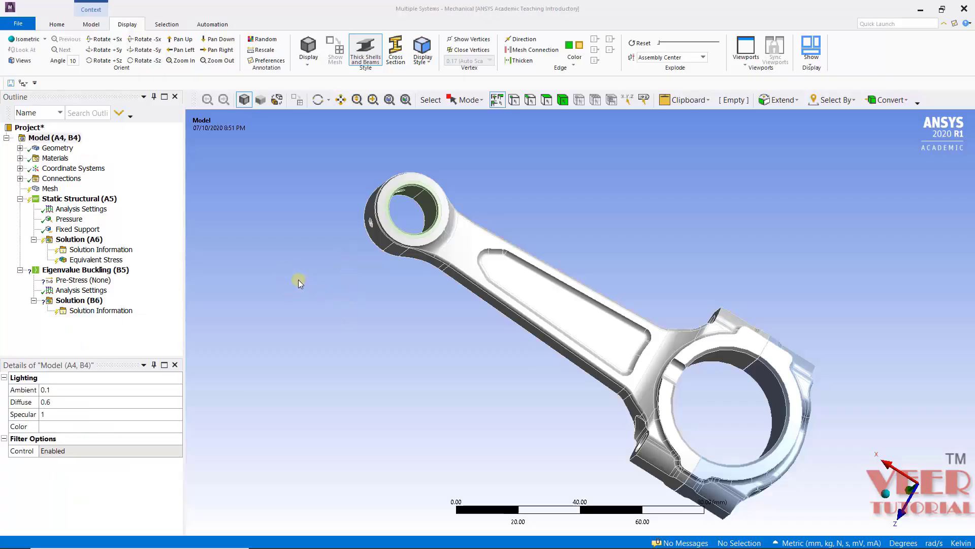
Step: Expand Geometry and review each of the three connecting rod bodies, all Structural Steel
click(20, 148)
click(107, 158)
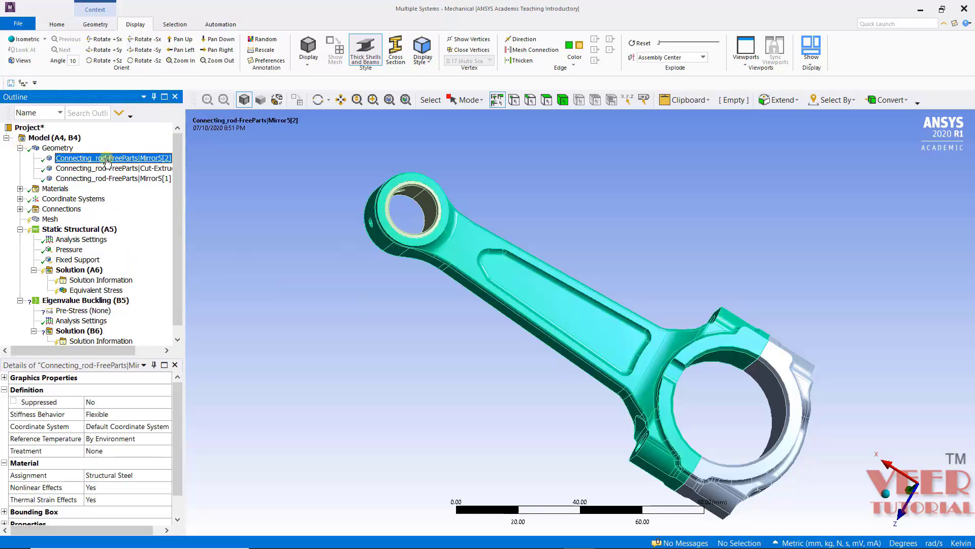
middle_drag(488, 316, 260, 243)
click(133, 168)
click(133, 179)
click(132, 159)
click(133, 168)
click(133, 178)
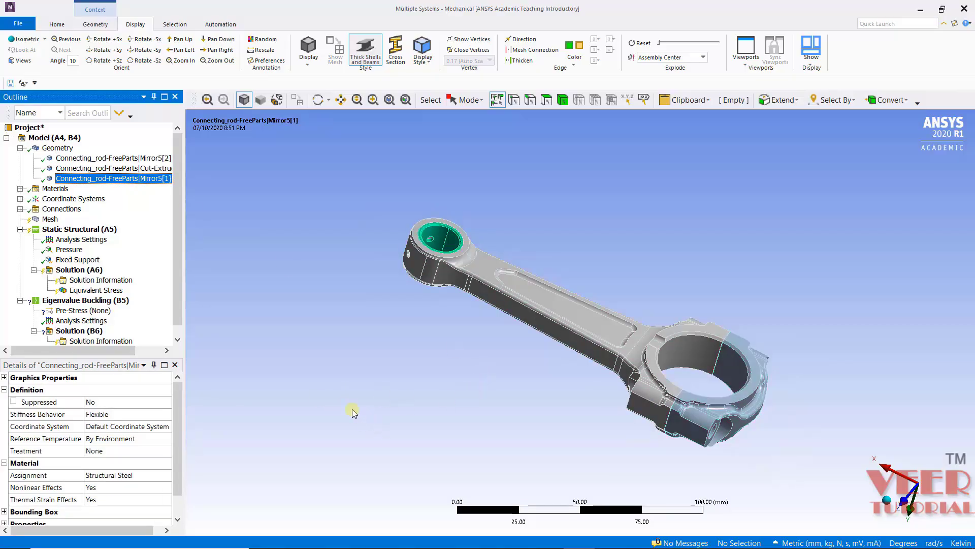
click(124, 168)
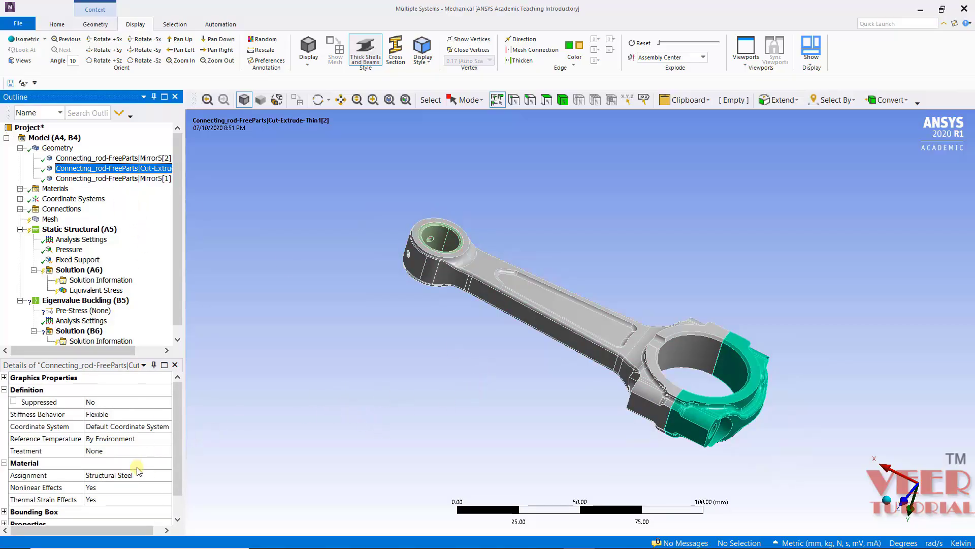
click(132, 158)
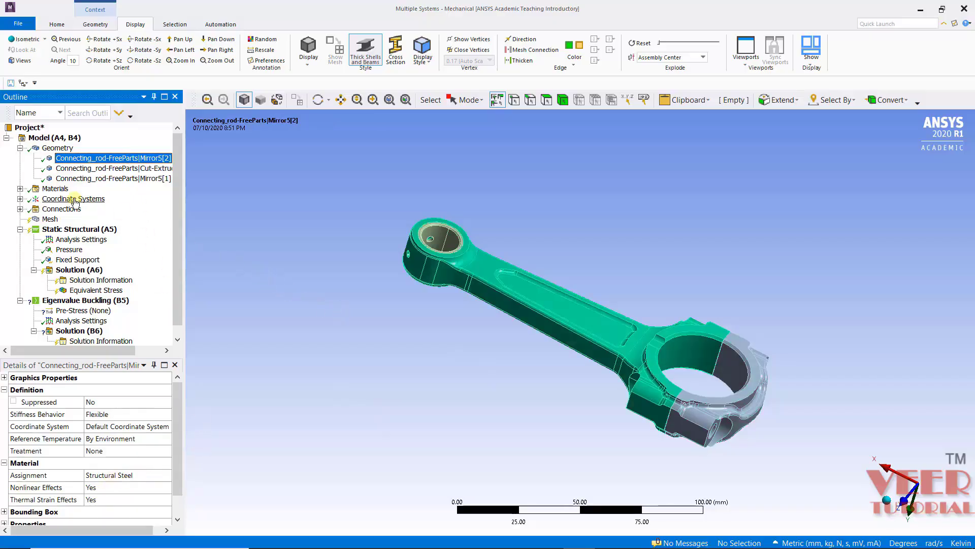
Step: Generate the mesh on the connecting rod and orbit to inspect it
click(50, 219)
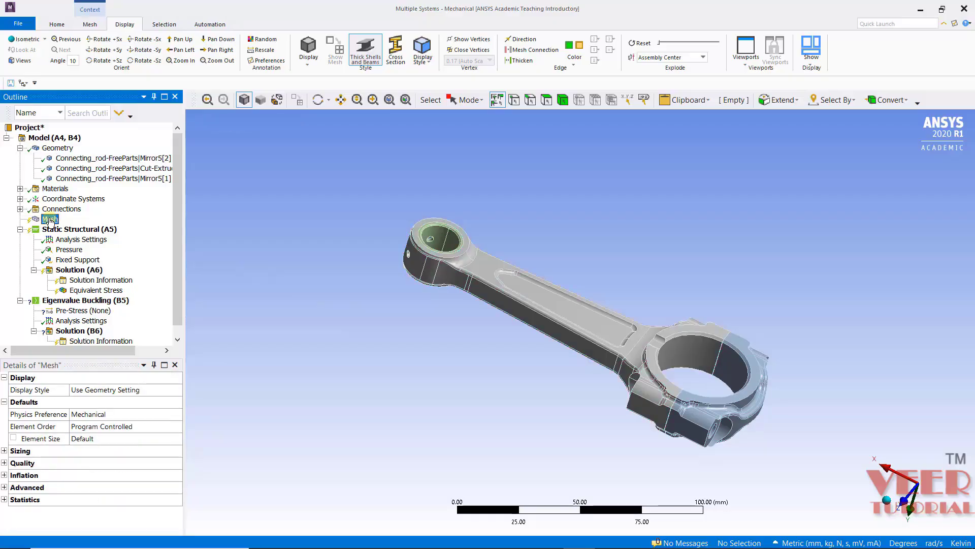
right_click(50, 221)
click(100, 263)
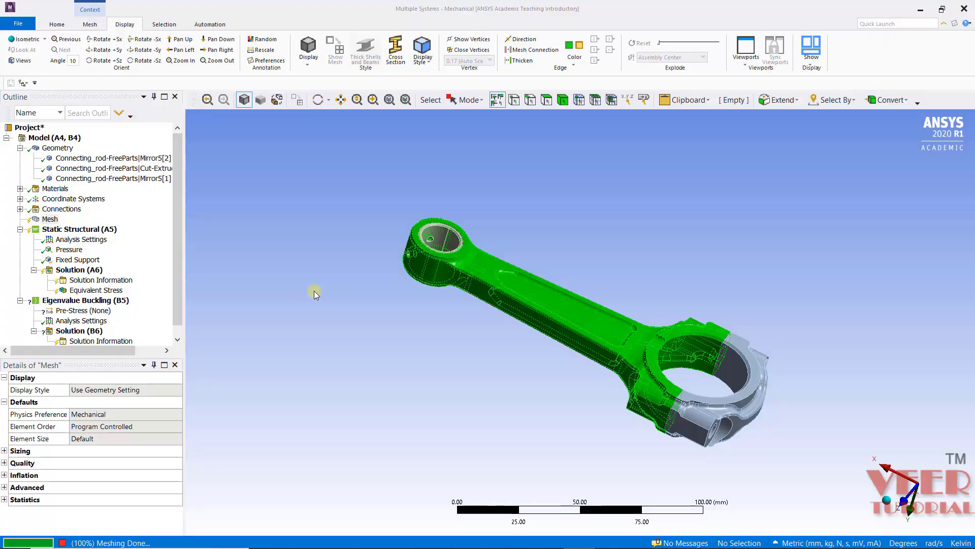
drag(413, 331, 116, 362)
drag(607, 354, 574, 370)
Step: Show mesh statistics of 22705 nodes and 12247 elements while viewing the other side
click(4, 500)
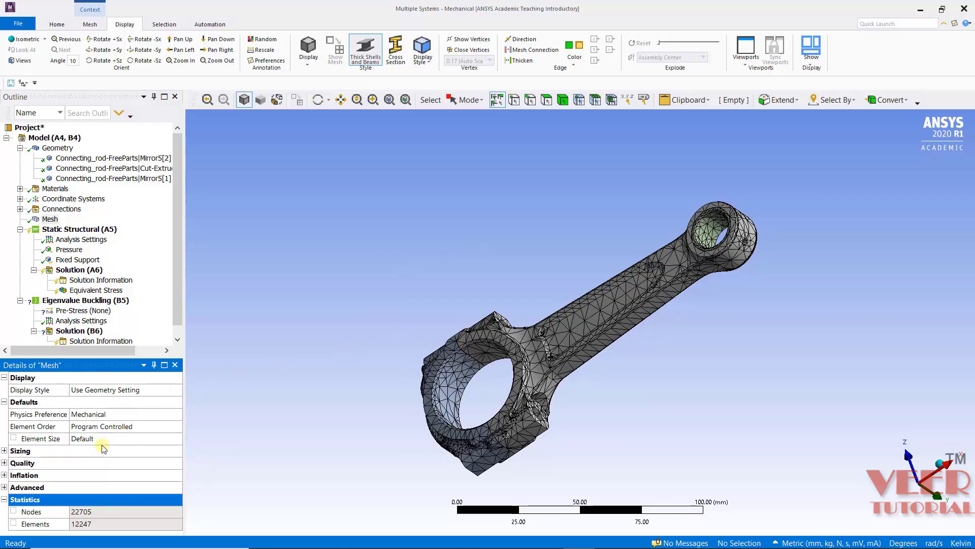
middle_drag(535, 333, 391, 337)
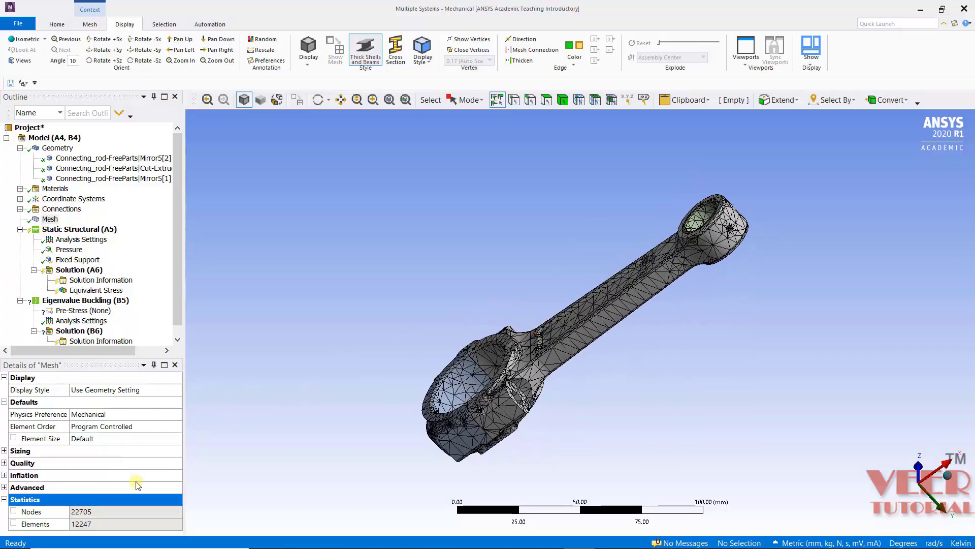
middle_drag(513, 288, 588, 235)
Step: Delete the existing Pressure and Fixed Support loads
click(68, 249)
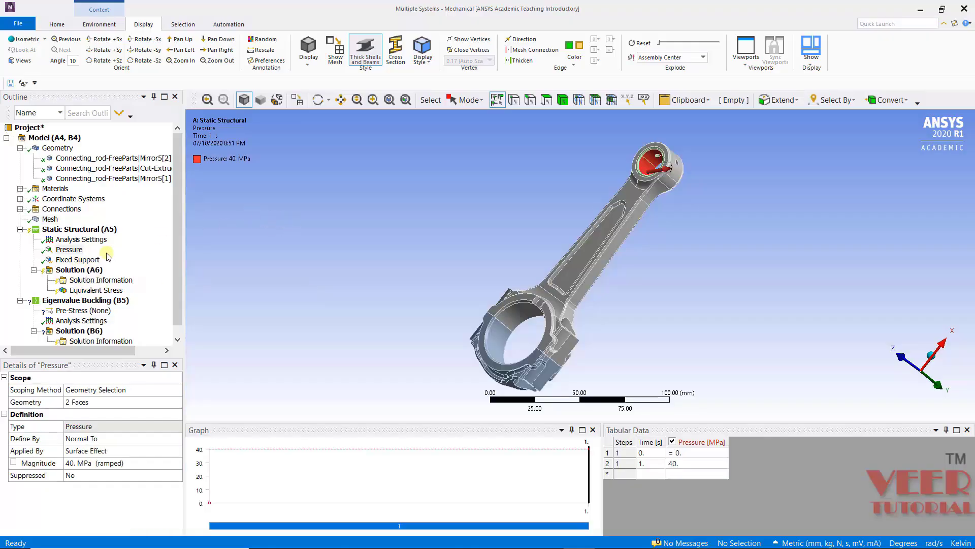
click(74, 260)
ctrl+click(69, 250)
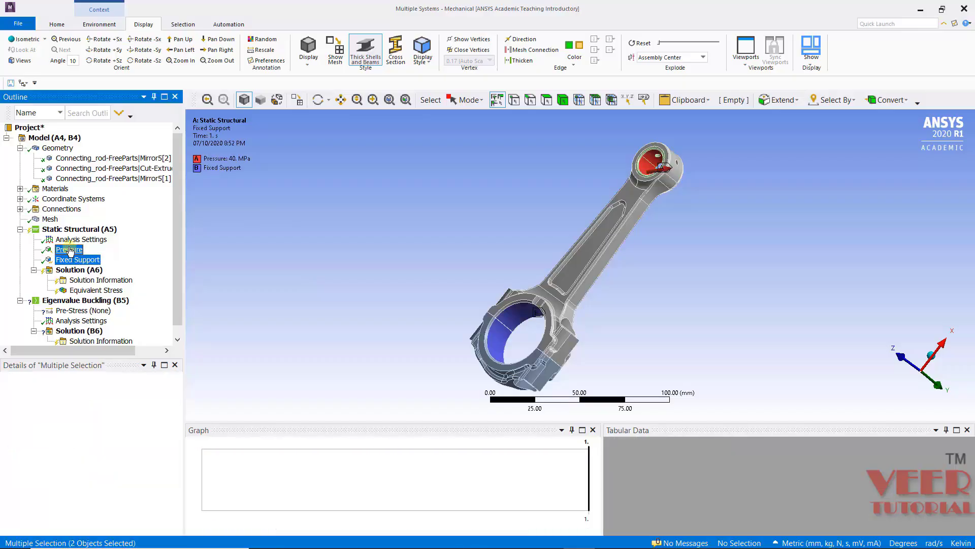
right_click(70, 249)
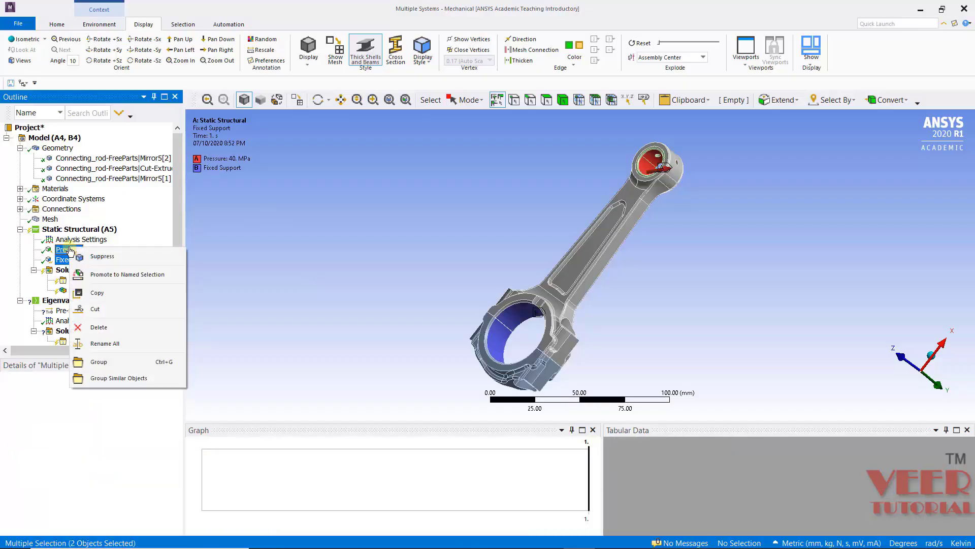
click(118, 327)
click(484, 326)
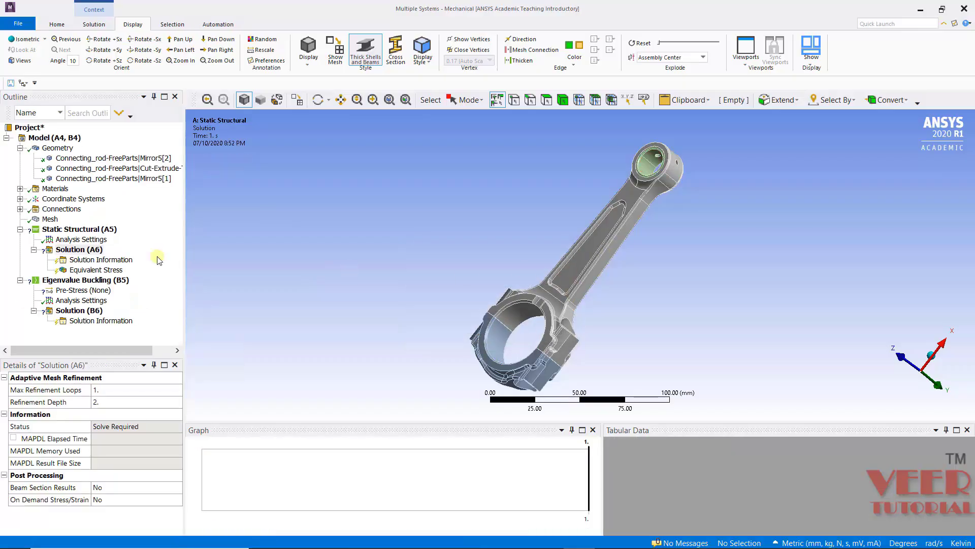
Step: Insert a new Pressure load under Static Structural
click(78, 229)
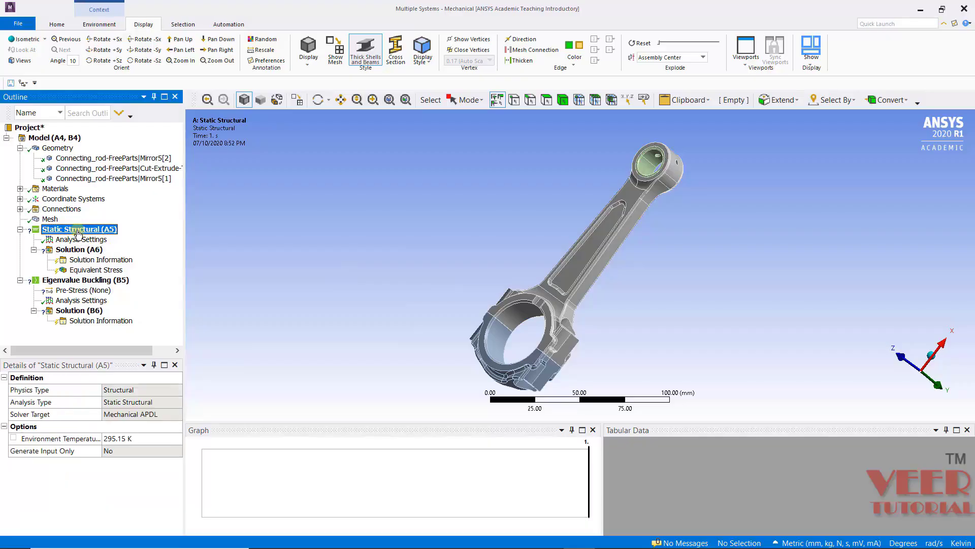
right_click(78, 233)
mouse_move(131, 239)
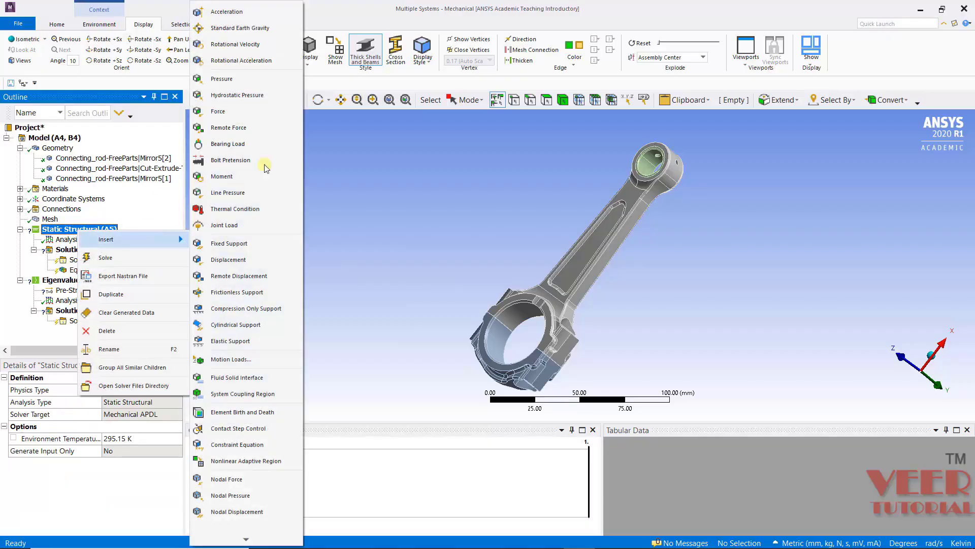
click(236, 79)
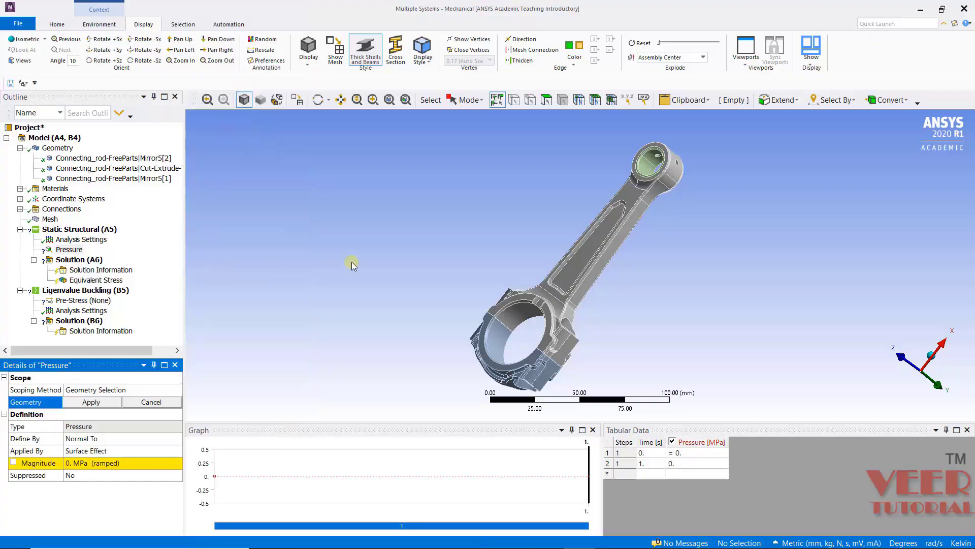
middle_drag(351, 261, 277, 261)
scroll(762, 138, up, 3)
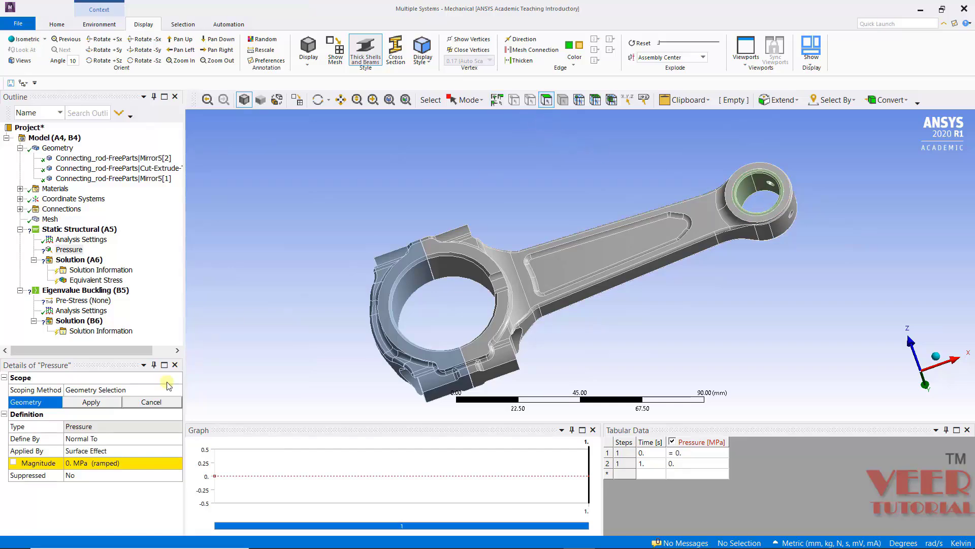
Step: Apply the pressure to the two small-end bore faces with a 40 MPa magnitude
click(96, 404)
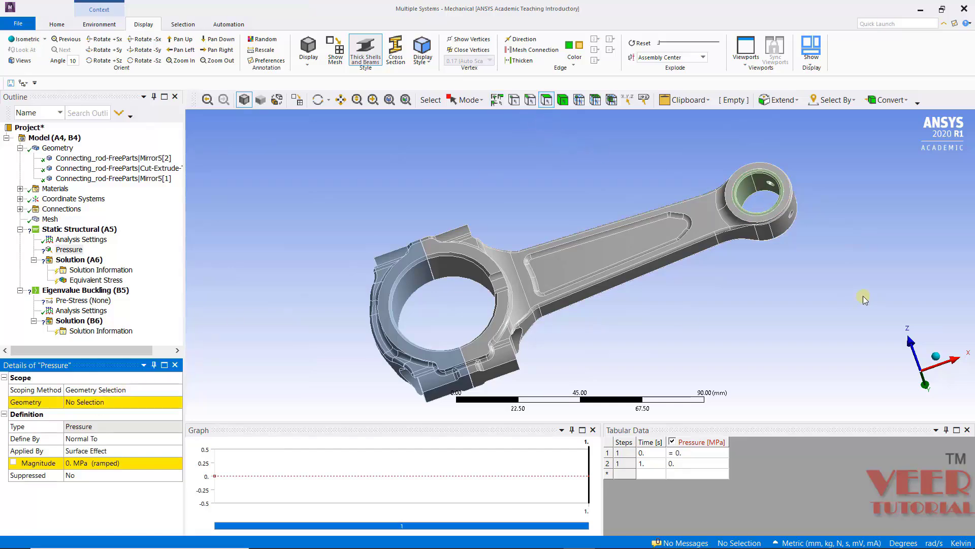
click(760, 184)
ctrl+click(745, 203)
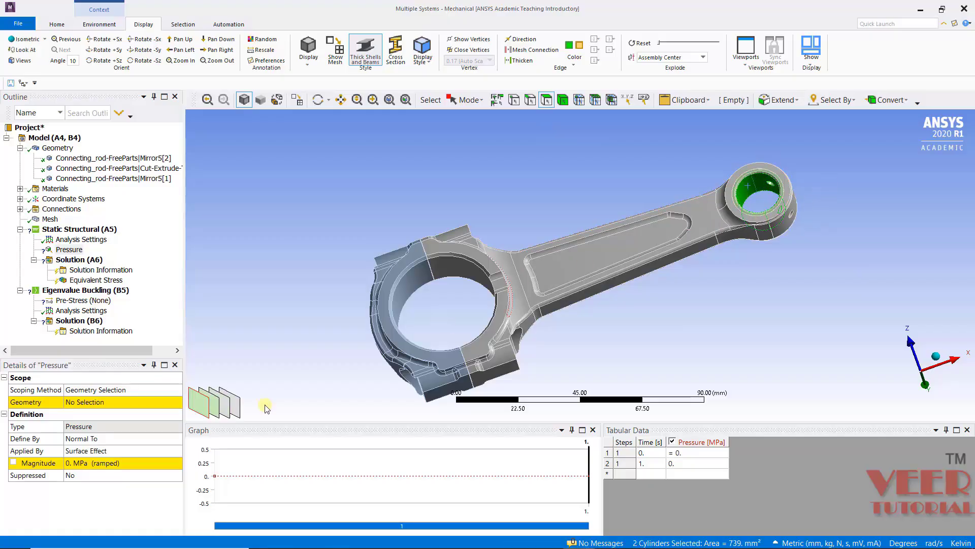
click(117, 464)
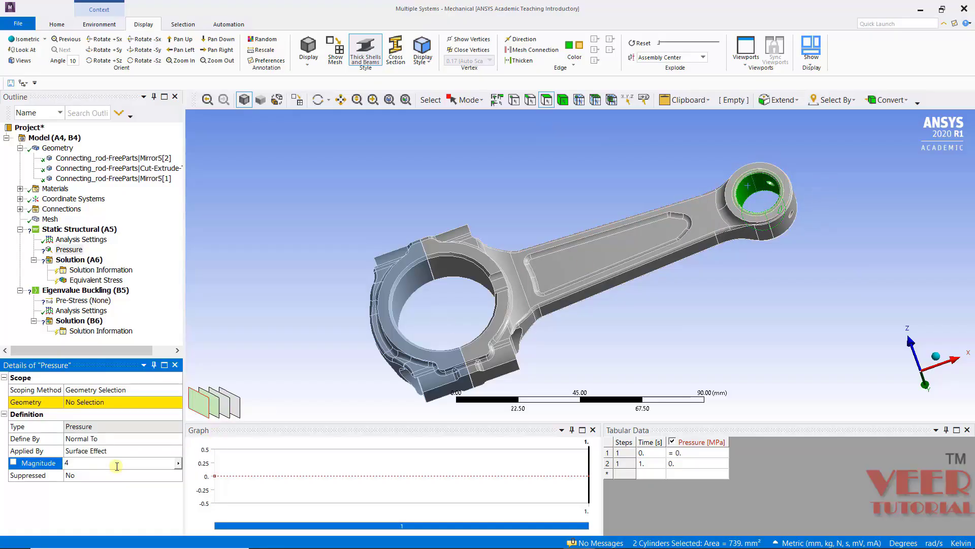
key(Return)
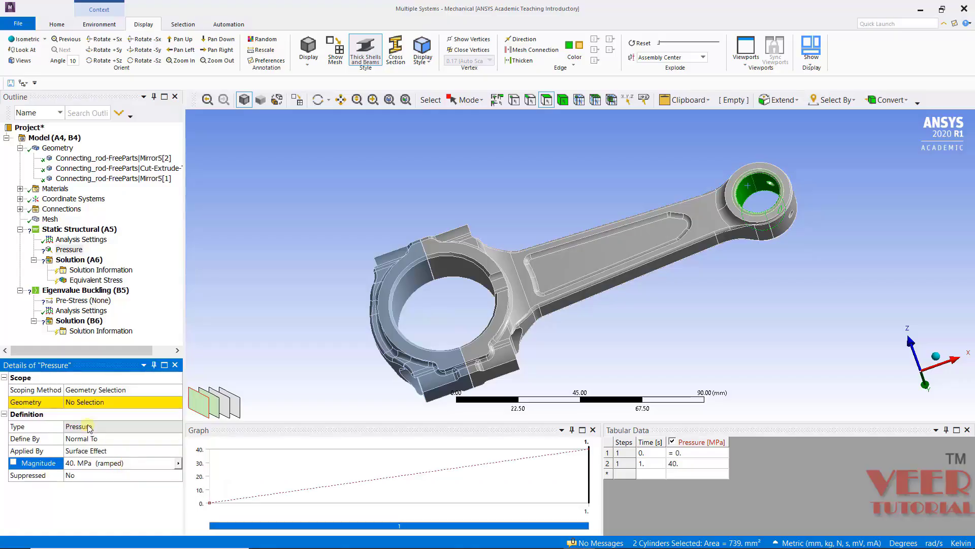
click(98, 402)
click(97, 403)
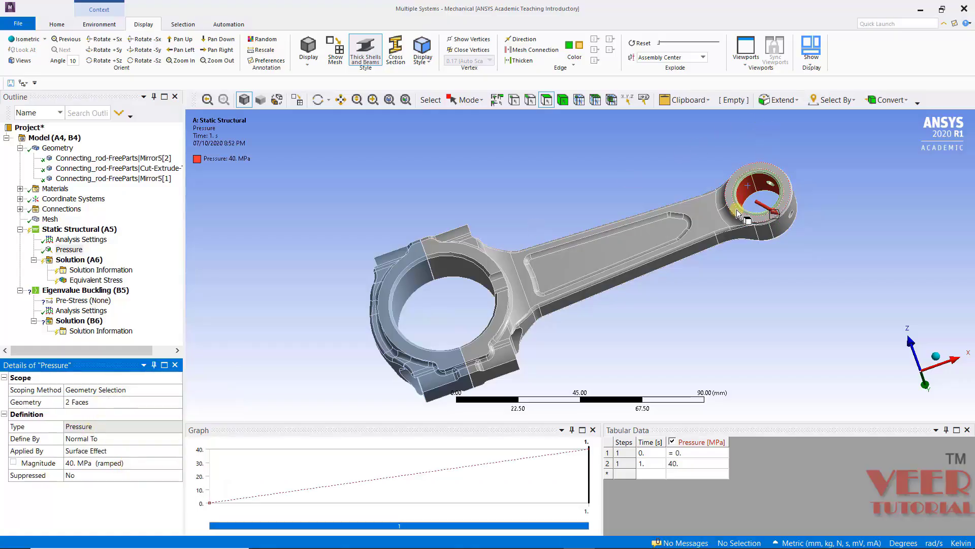
middle_drag(747, 213, 502, 268)
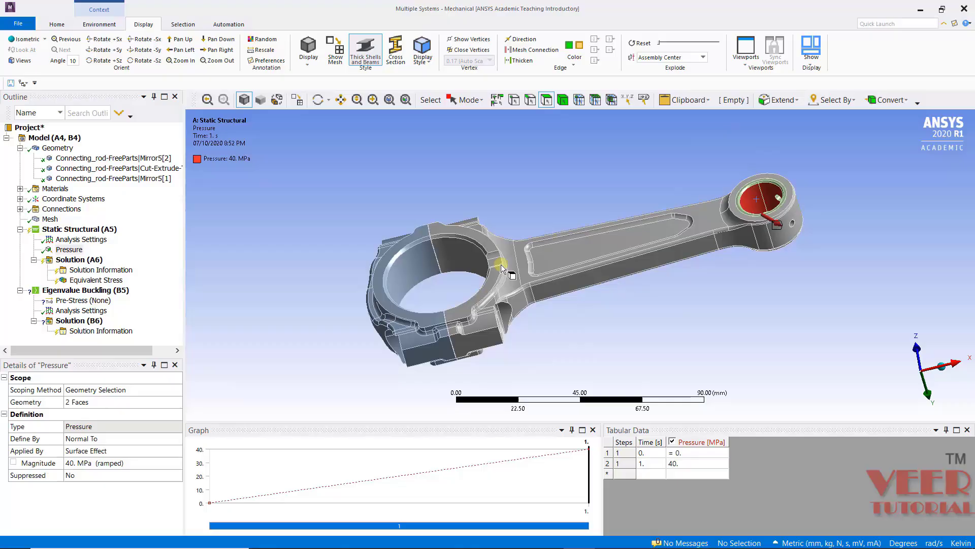
Step: Add a Fixed Support on both halves of the big-end bore
click(70, 230)
right_click(69, 233)
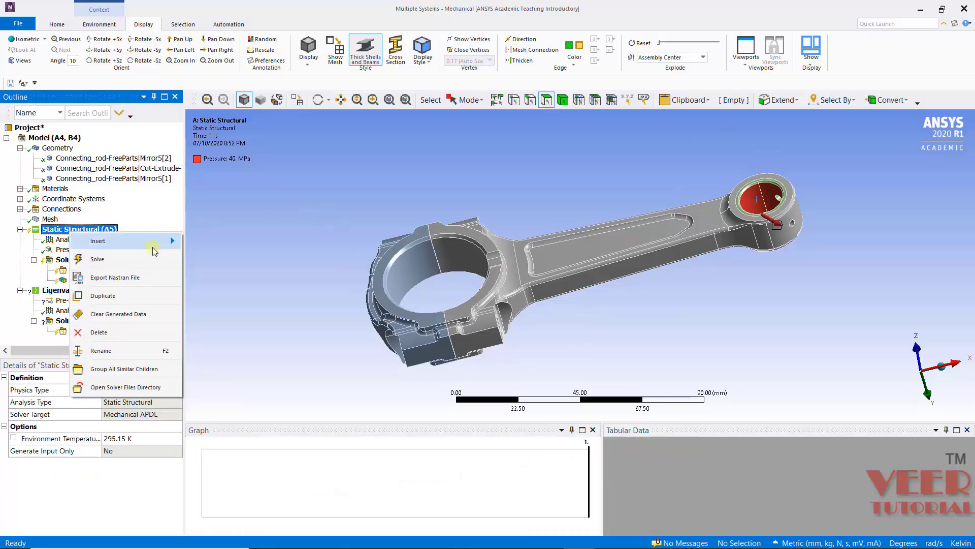
mouse_move(150, 241)
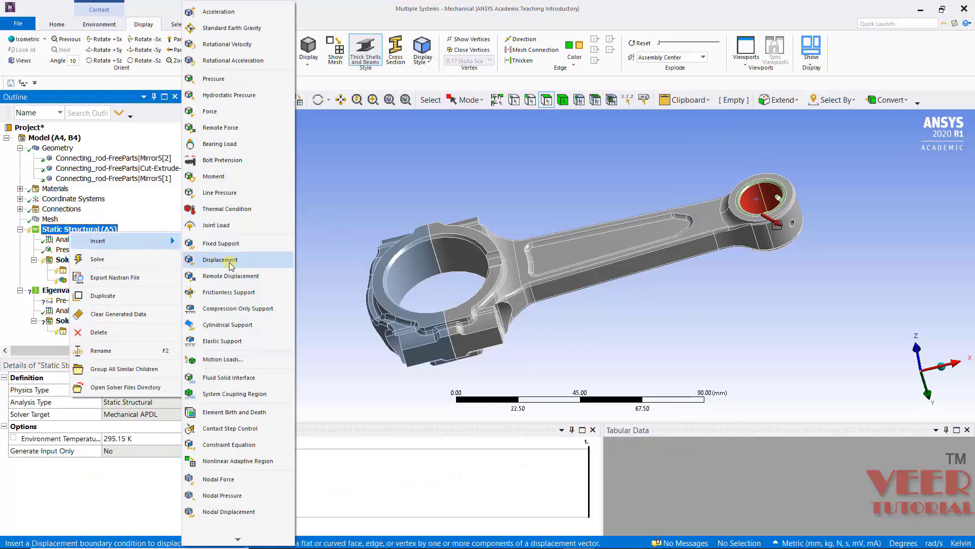
click(224, 244)
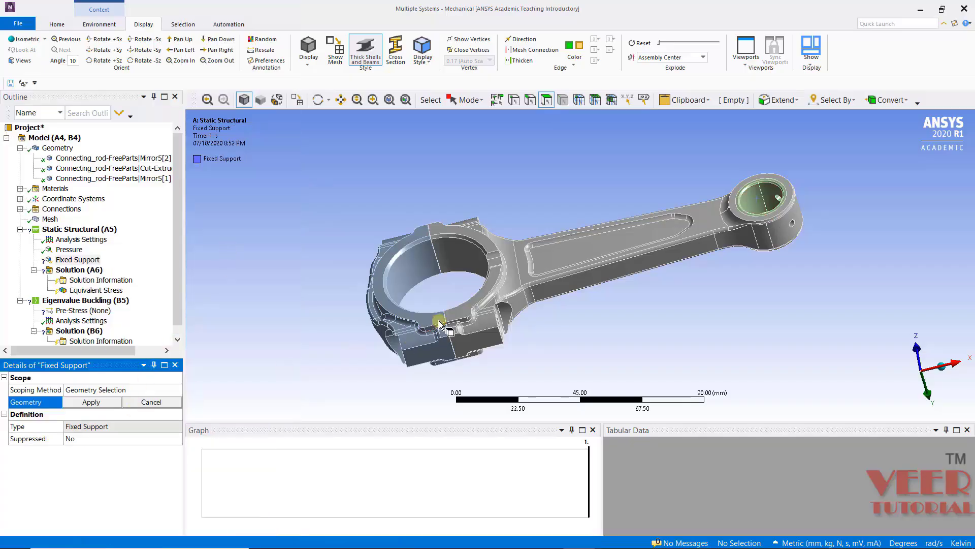
click(456, 257)
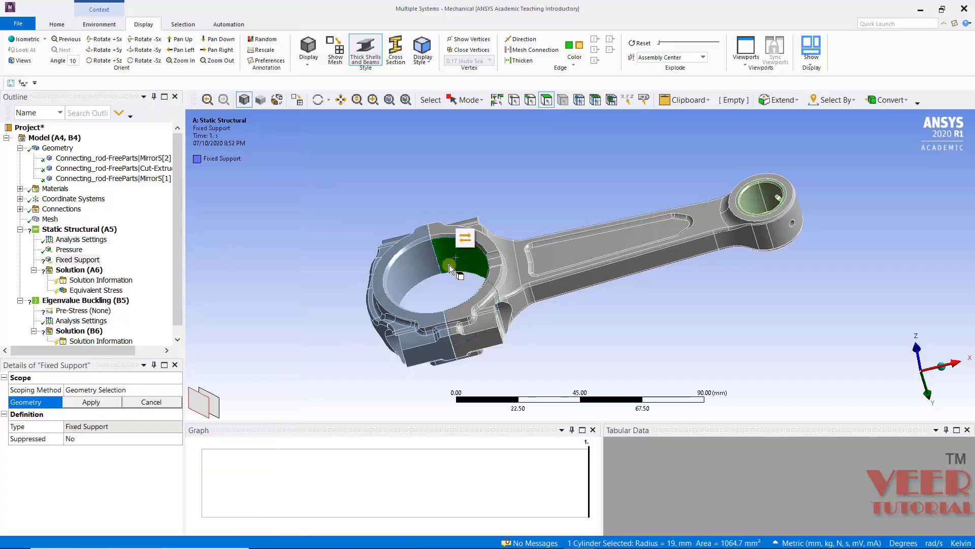
ctrl+click(404, 267)
click(91, 402)
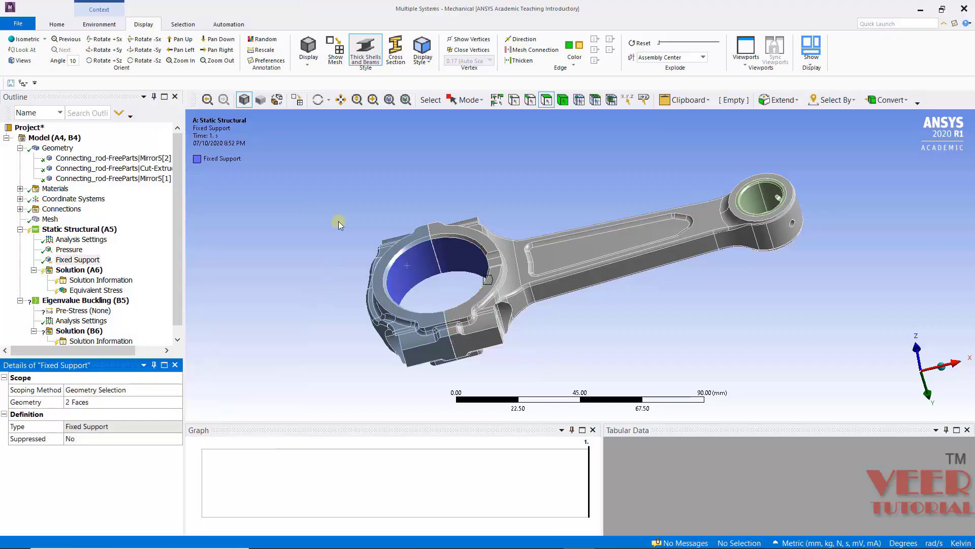
middle_drag(351, 204, 494, 177)
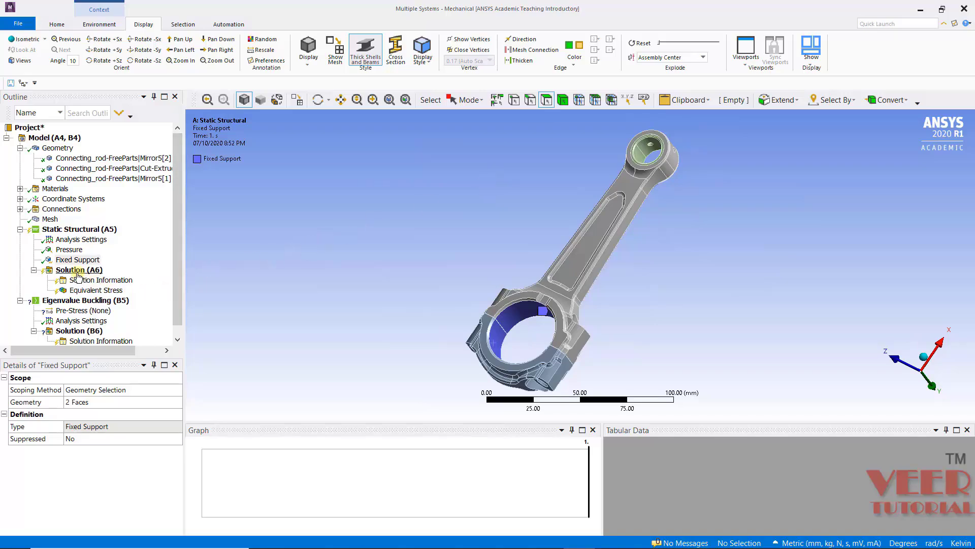
Step: Set the buckling Pre-Stress Environment to Static Structural
scroll(78, 276, down, 1)
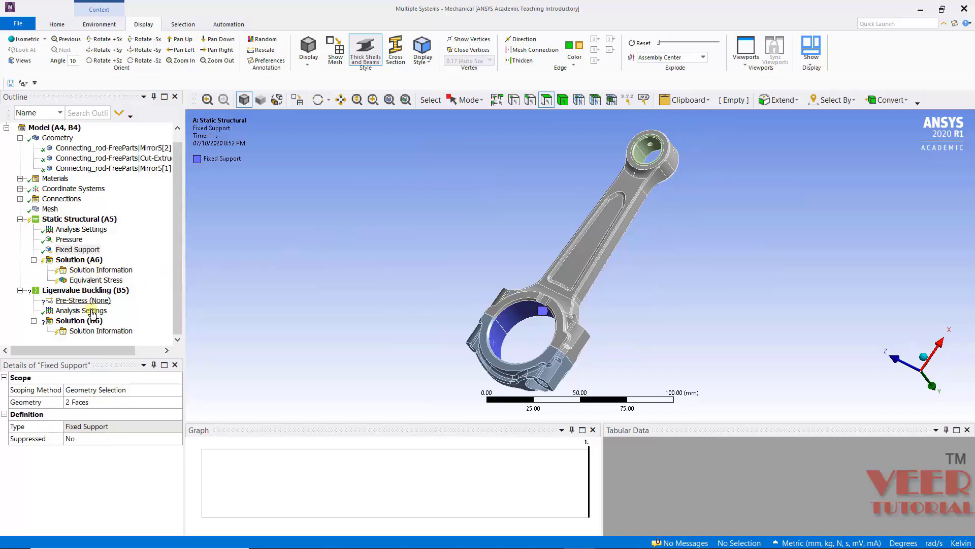
click(72, 300)
click(174, 390)
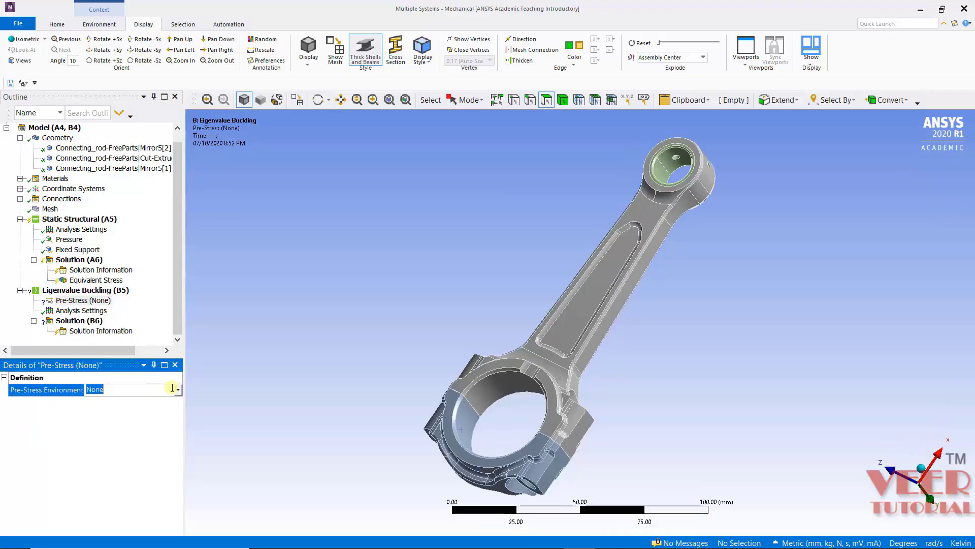
click(178, 389)
click(143, 411)
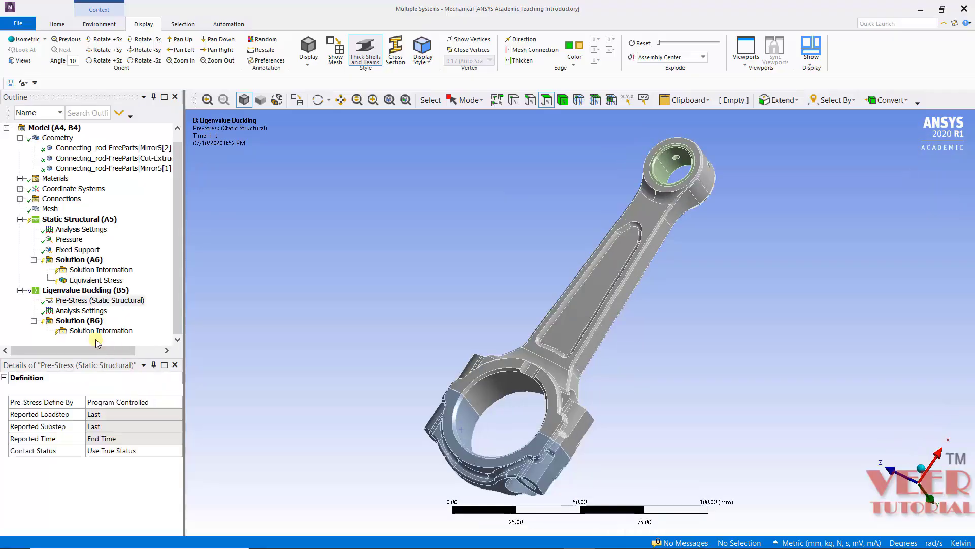
Step: Set Max Modes to Find to 10 in the buckling Analysis Settings
click(82, 311)
click(142, 393)
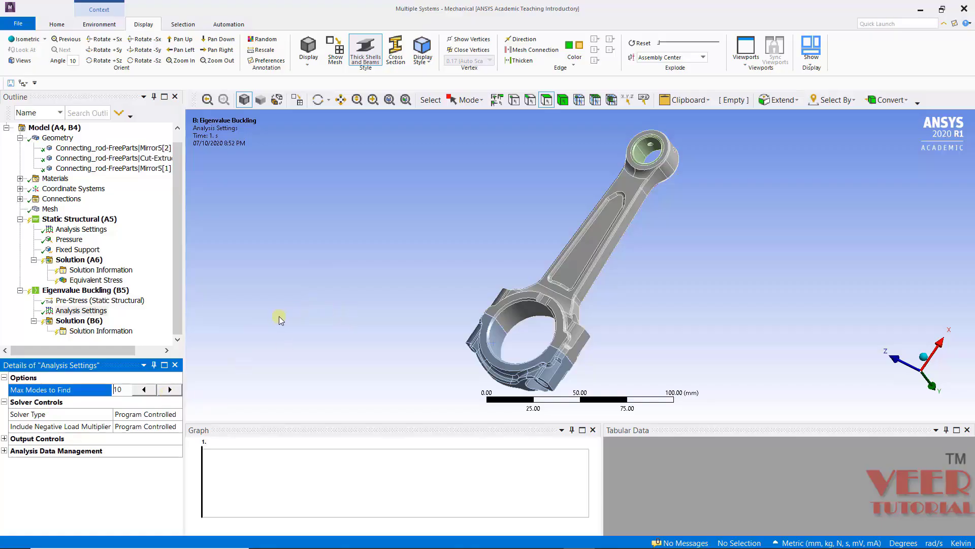
text(10)
key(Return)
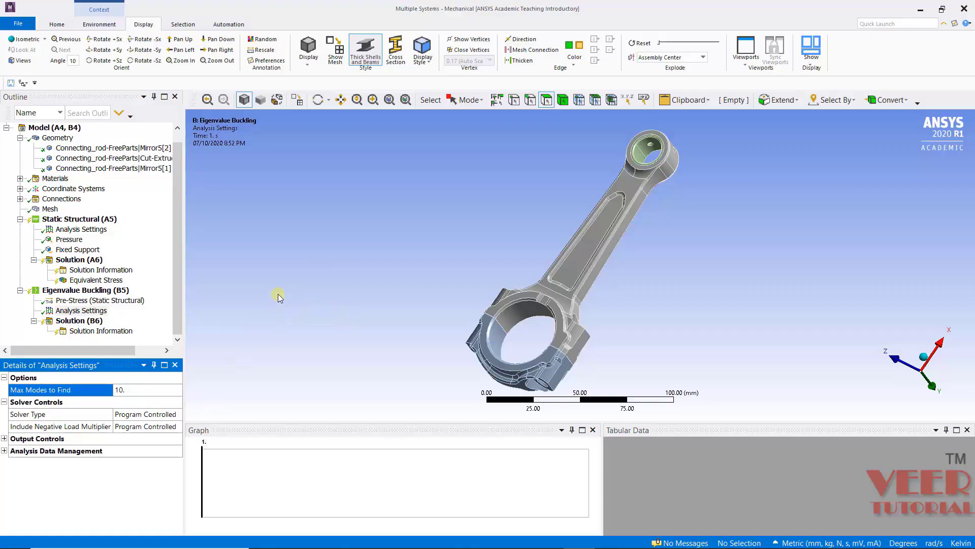
Step: Insert a Total Deformation result under the buckling Solution (B6)
right_click(70, 322)
mouse_move(101, 330)
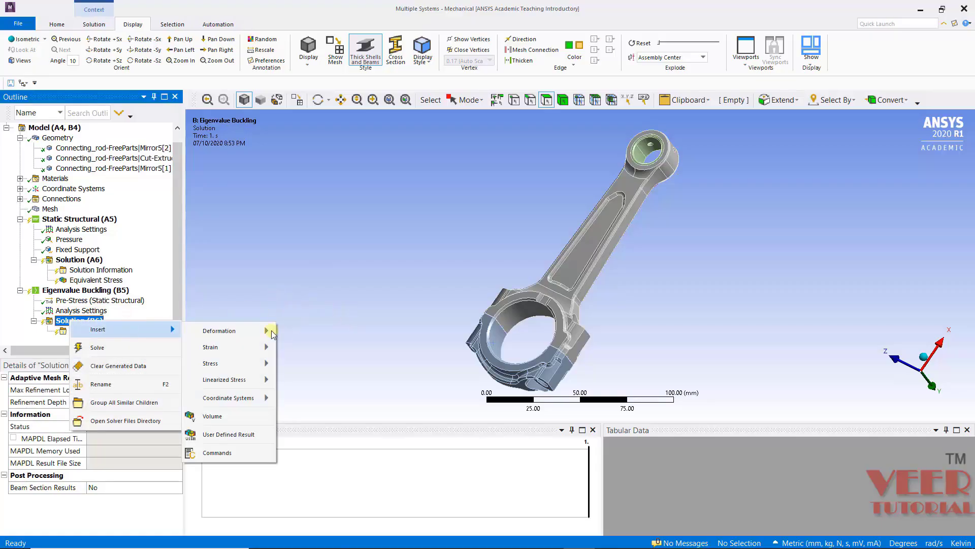
mouse_move(261, 333)
click(305, 331)
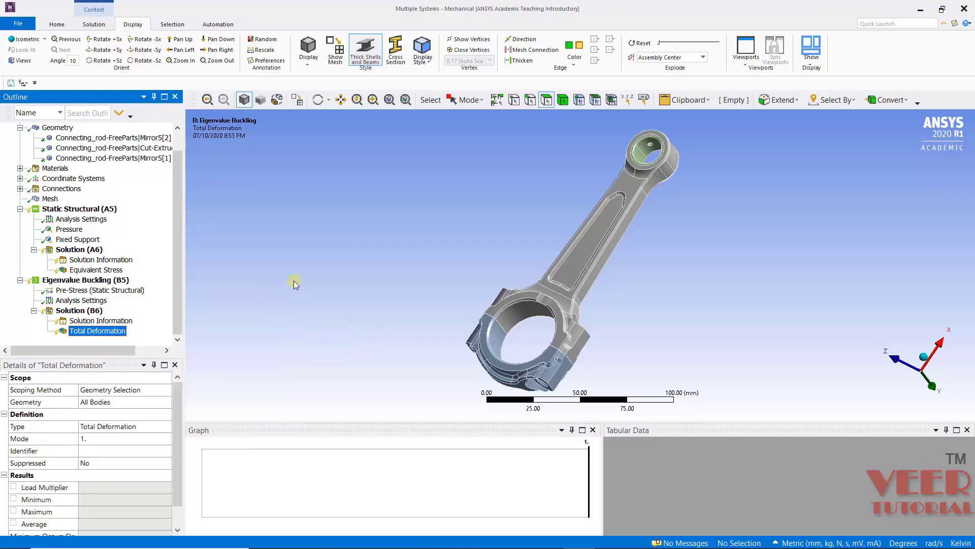
Step: Solve the Eigenvalue Buckling analysis, giving 10 load multipliers with mode 1 at -308.51
click(68, 312)
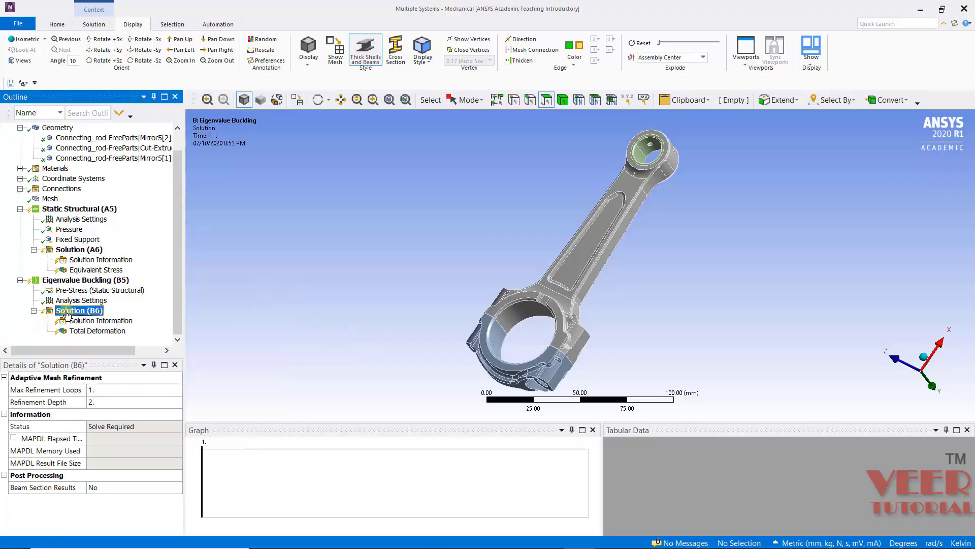
right_click(67, 312)
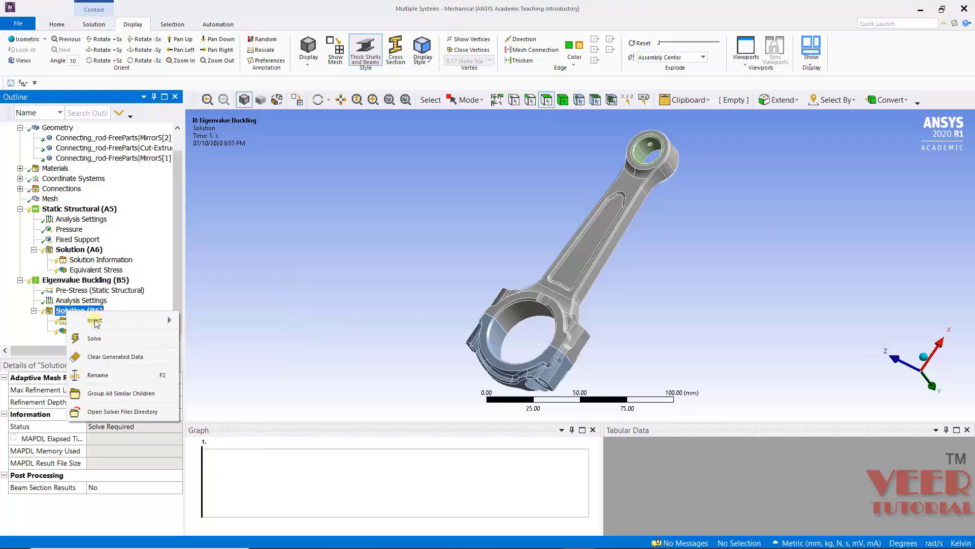
click(297, 306)
click(442, 292)
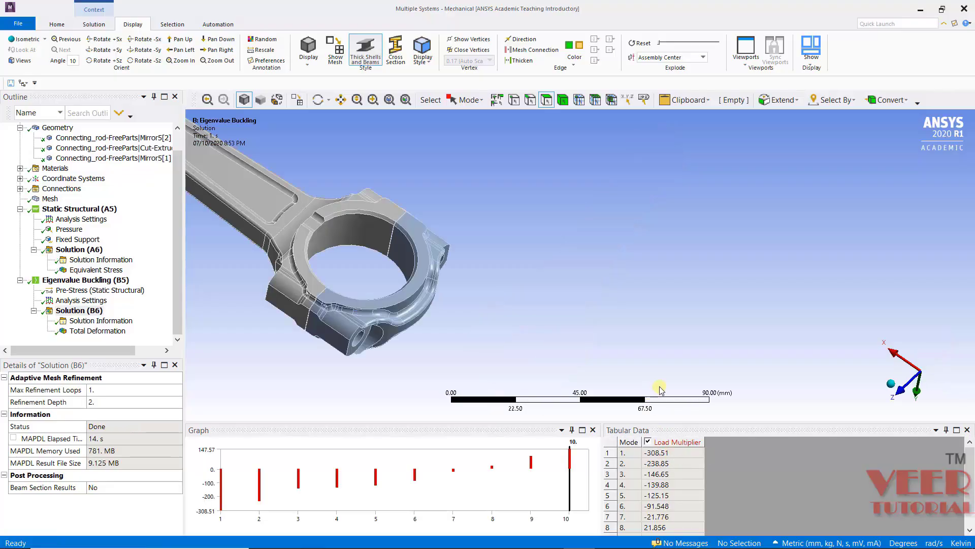
Step: Show the mode 1 Total Deformation contour (max 1.0165 mm) and play its animation
scroll(439, 280, down, 3)
middle_drag(439, 279, 538, 395)
click(77, 331)
click(71, 331)
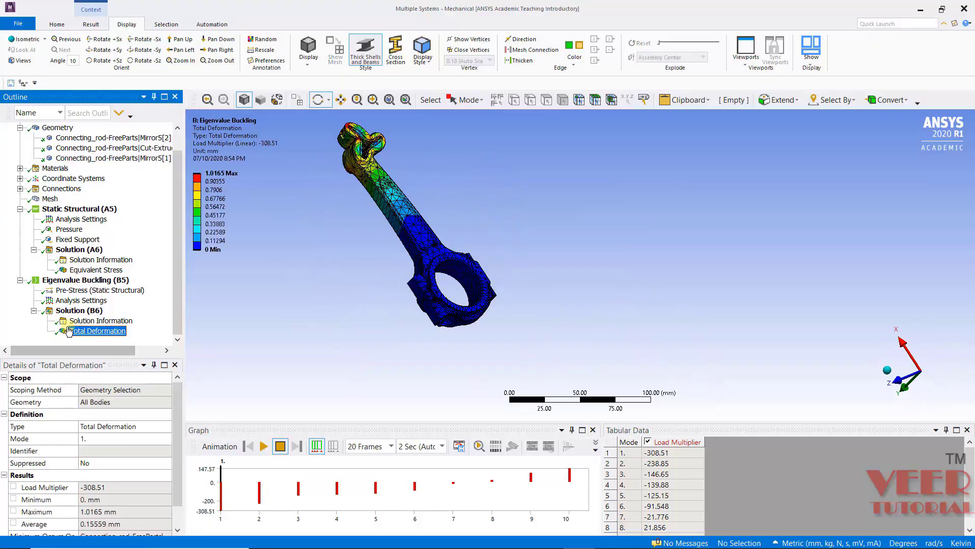
click(93, 439)
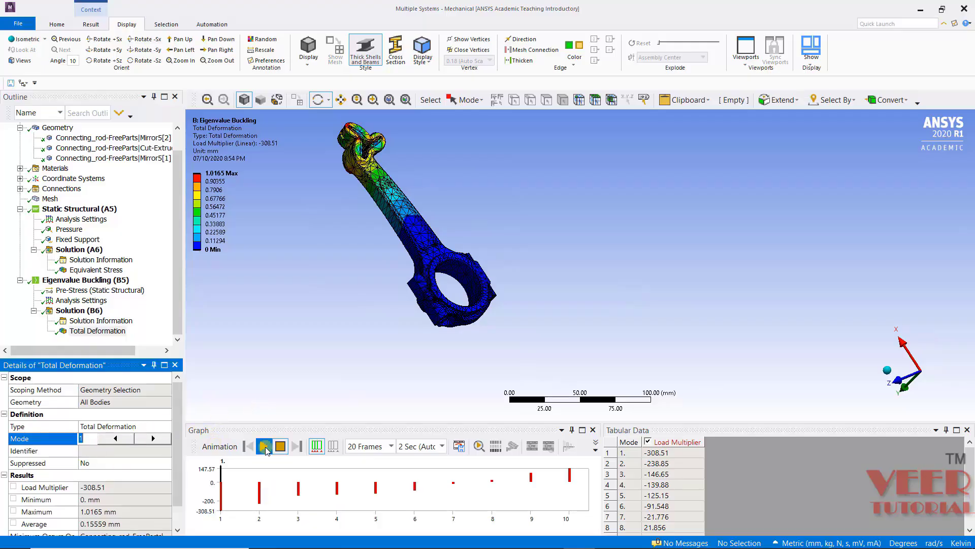
click(265, 446)
middle_drag(333, 252, 474, 145)
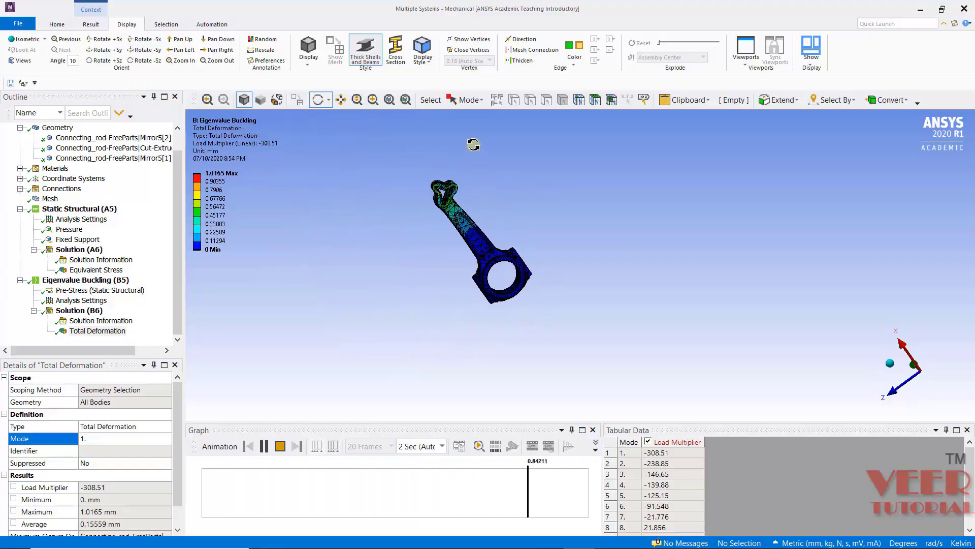
Step: Set the Total Deformation result to buckling mode 2 and retrieve it
click(106, 440)
click(141, 438)
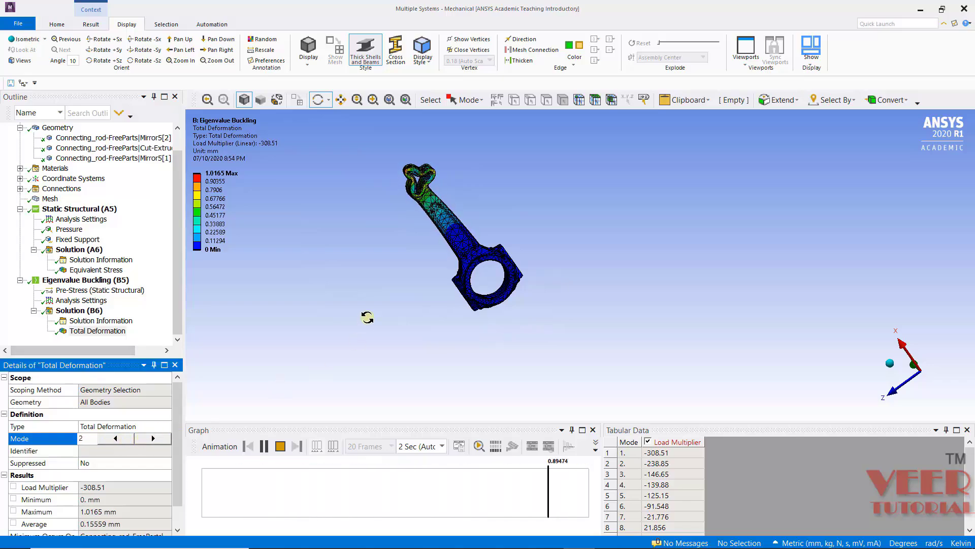
right_click(82, 328)
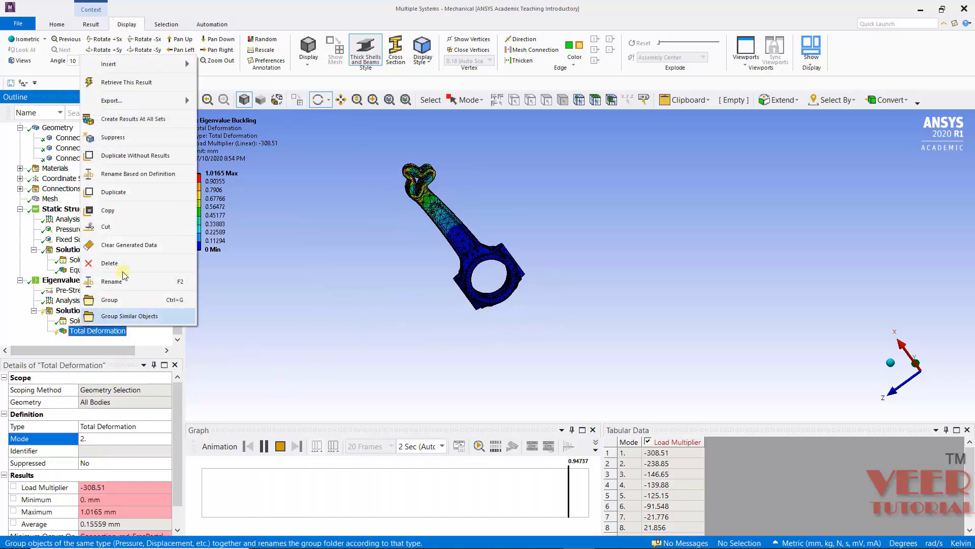
click(128, 82)
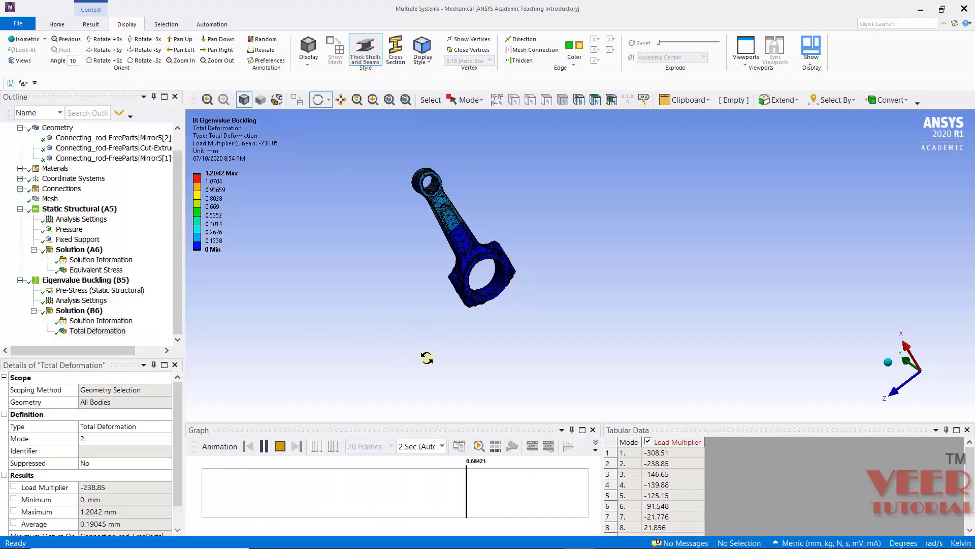
Step: Retrieve mode 4 (load multiplier -139.88) and animate its mode shape while orbiting the rod
click(146, 440)
click(153, 438)
click(89, 331)
right_click(89, 332)
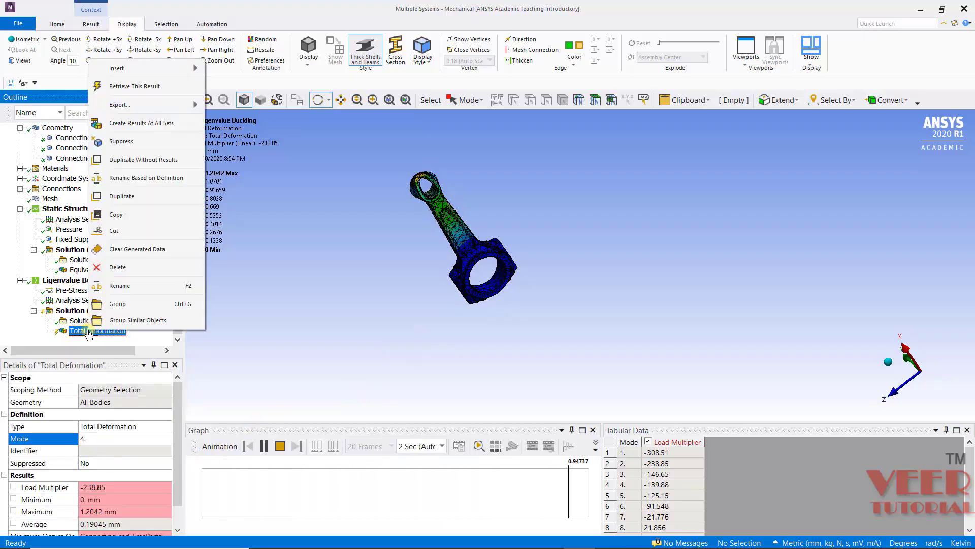
click(133, 86)
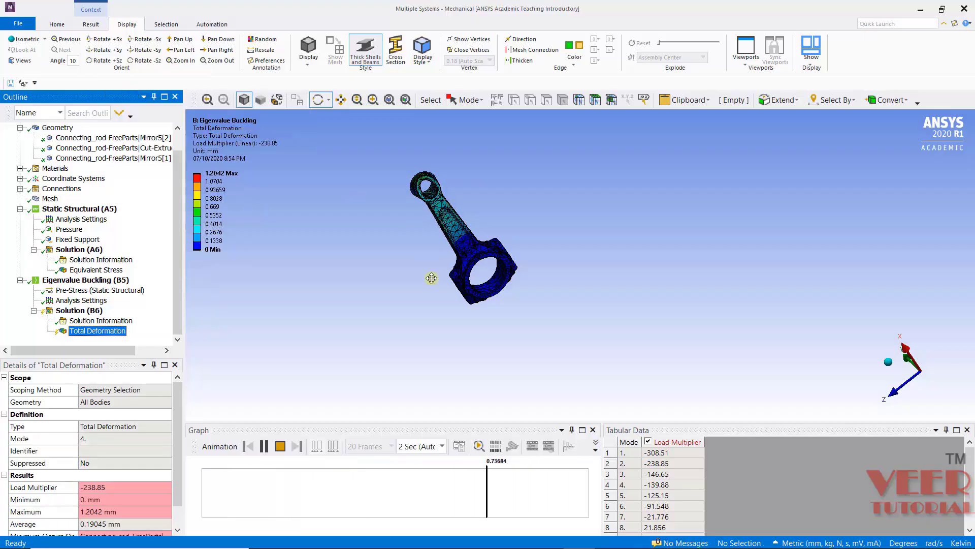
click(260, 446)
drag(584, 253, 548, 370)
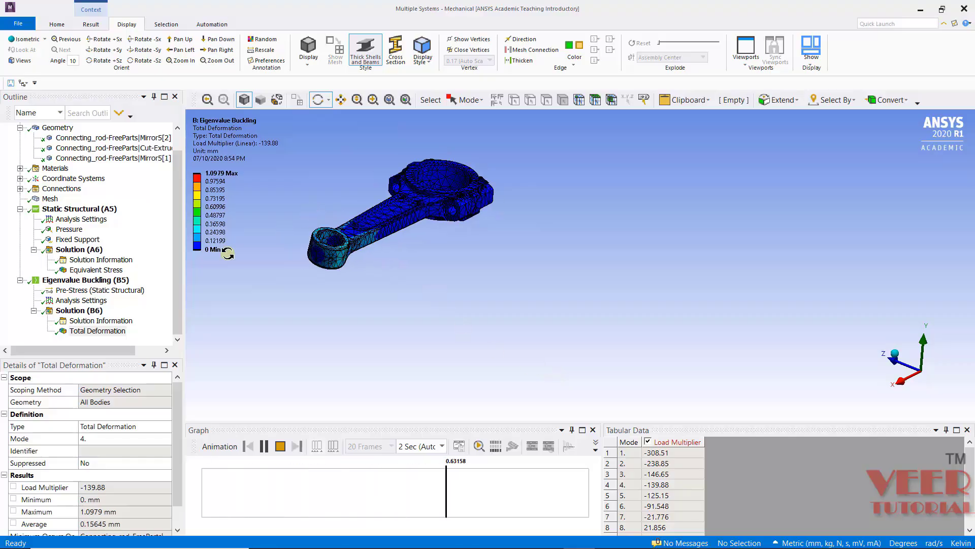
Step: Set the Total Deformation result to mode 8 and retrieve it (load multiplier 21.856)
click(122, 438)
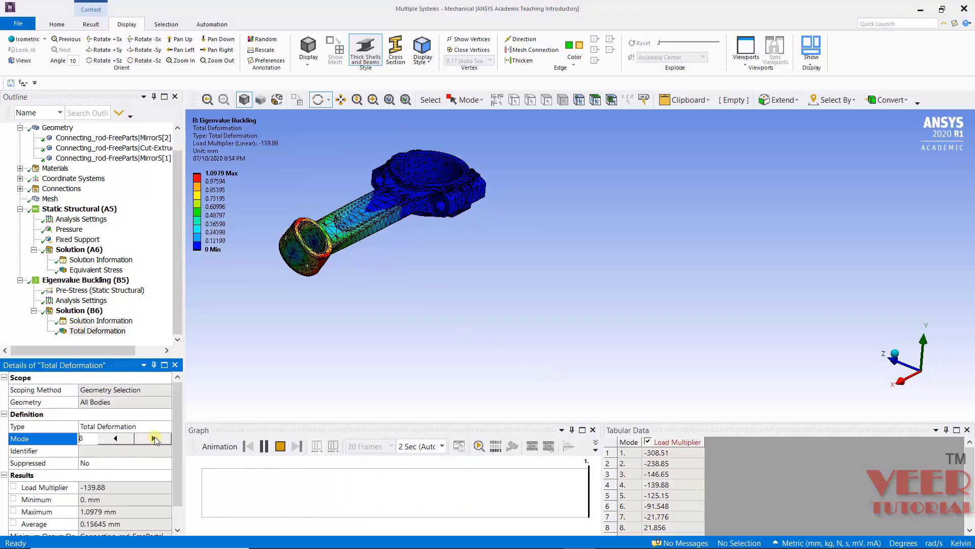
text(8)
key(Return)
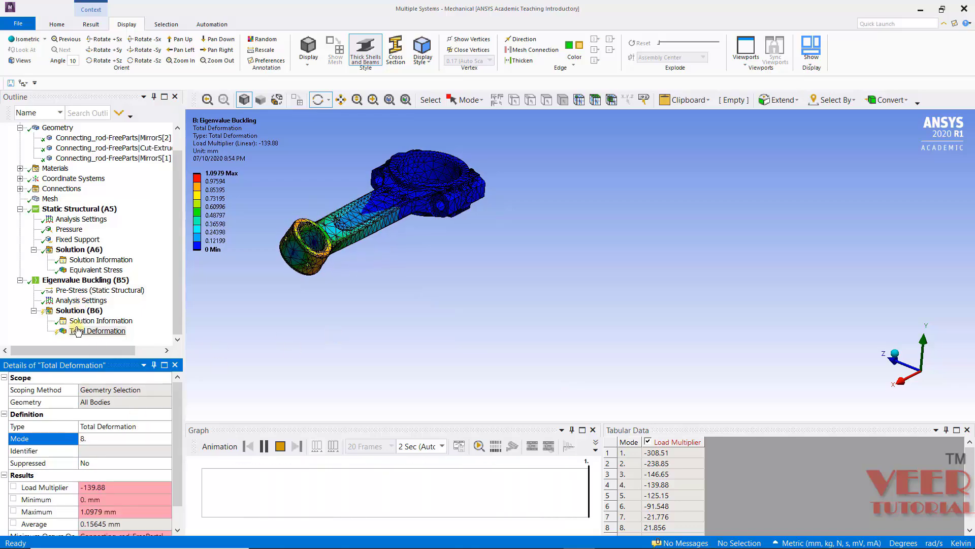
right_click(80, 329)
click(138, 83)
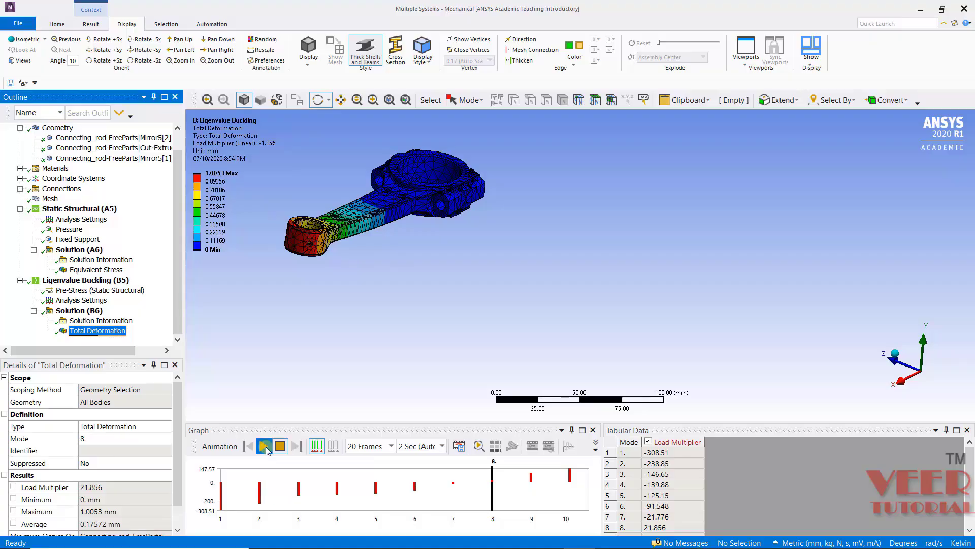
Step: Animate the mode 8 shape and orbit the rod to a steeper diagonal view
click(264, 446)
mouse_move(389, 301)
mouse_down()
mouse_move(423, 342)
mouse_move(320, 307)
mouse_move(279, 266)
mouse_move(320, 263)
mouse_move(274, 275)
mouse_move(319, 321)
mouse_move(381, 239)
mouse_move(370, 364)
mouse_up()
mouse_move(388, 328)
mouse_down()
mouse_move(461, 359)
mouse_move(382, 321)
mouse_up()
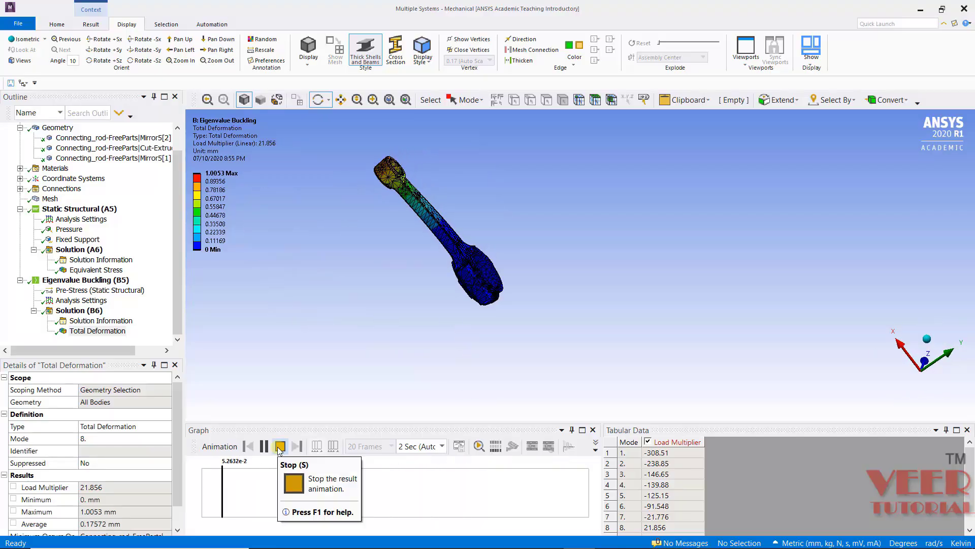